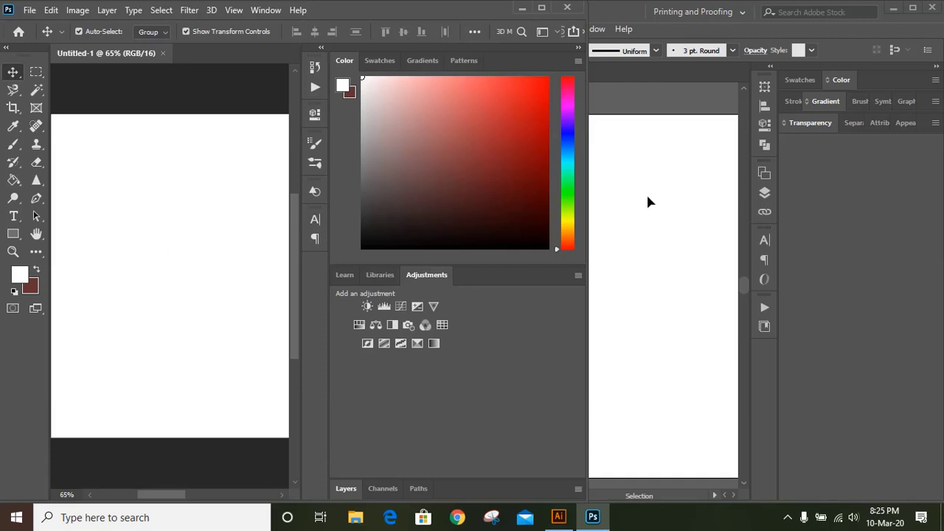
# - Draw a roughly 332 px circle near the artboard centre with the Ellipse Tool
pyautogui.click(647, 191)
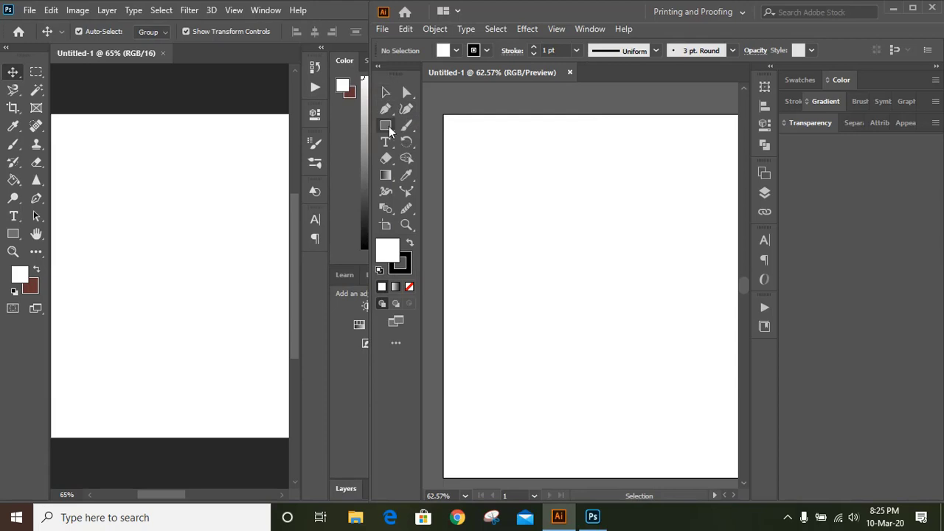
pyautogui.moveTo(389, 131); pyautogui.dragTo(459, 146)
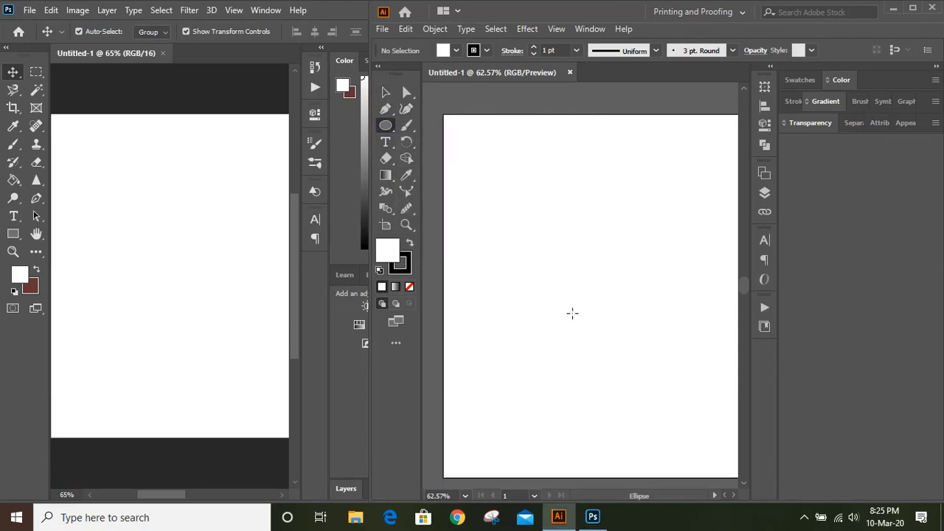
pyautogui.click(587, 299)
pyautogui.moveTo(587, 299); pyautogui.dragTo(664, 380)
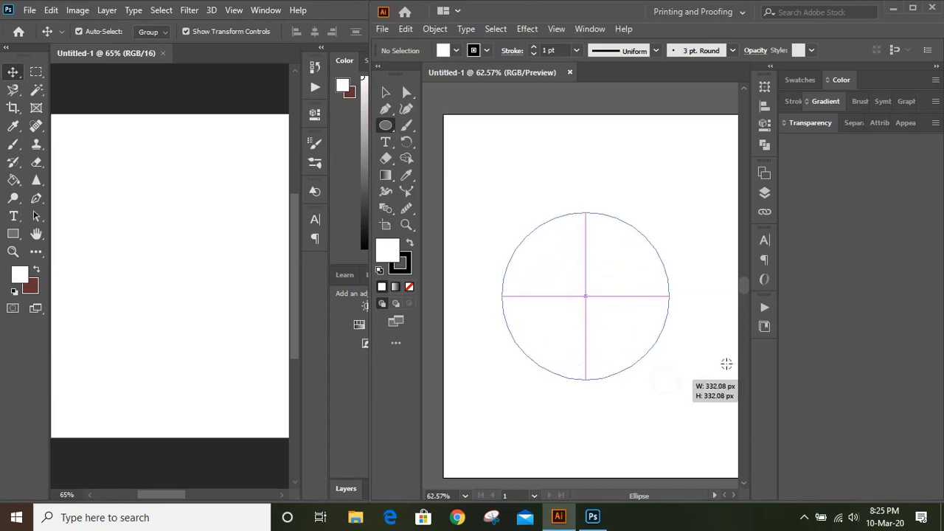
# - Fill the circle with the RGB Magenta swatch and deselect it
pyautogui.click(799, 79)
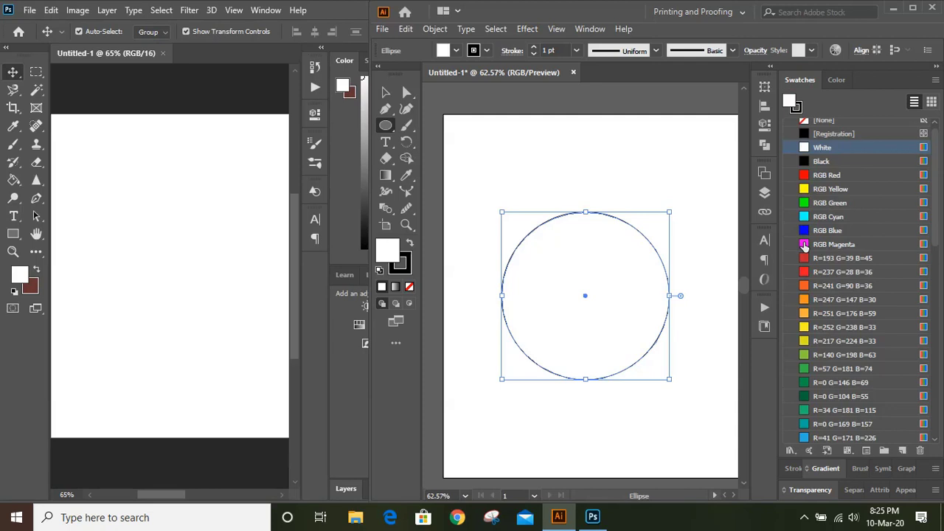
pyautogui.click(804, 245)
pyautogui.click(383, 91)
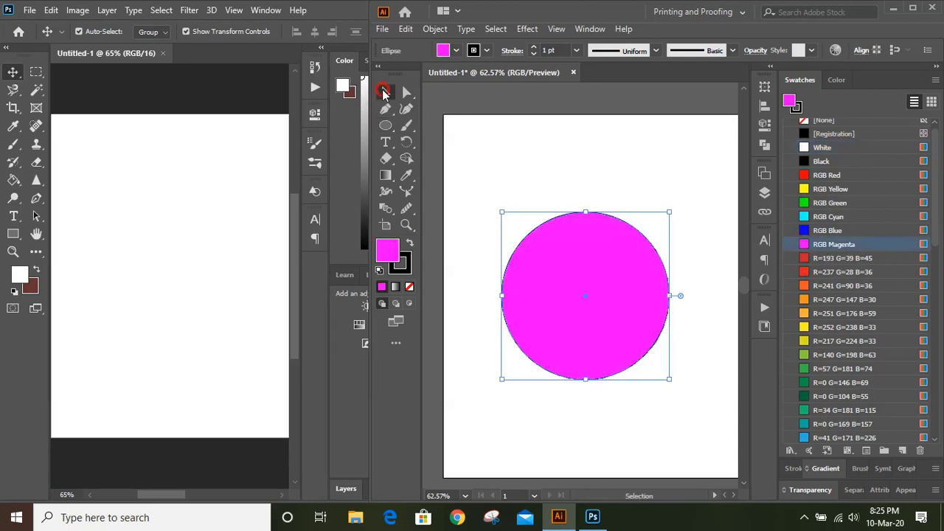
pyautogui.click(586, 171)
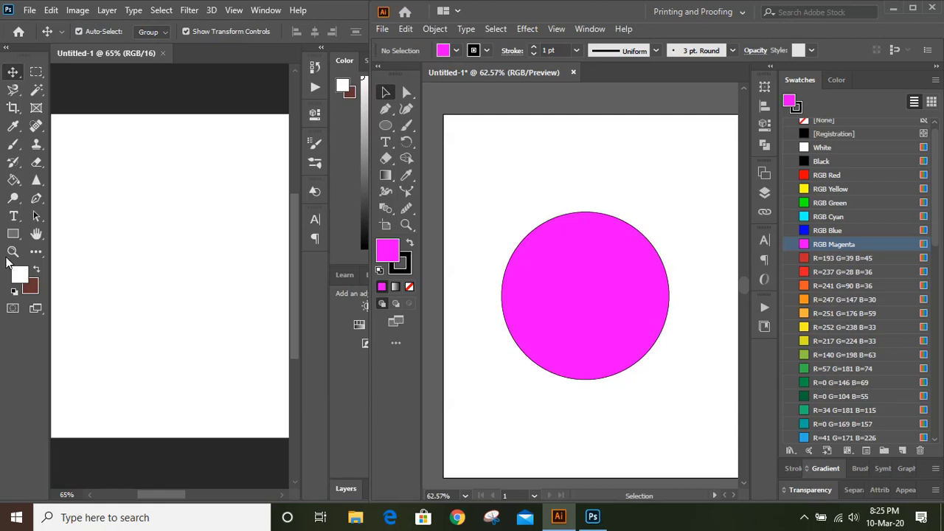
# - Draw a circle shape on the Photoshop canvas with the Ellipse Tool
pyautogui.click(12, 236)
pyautogui.click(14, 235)
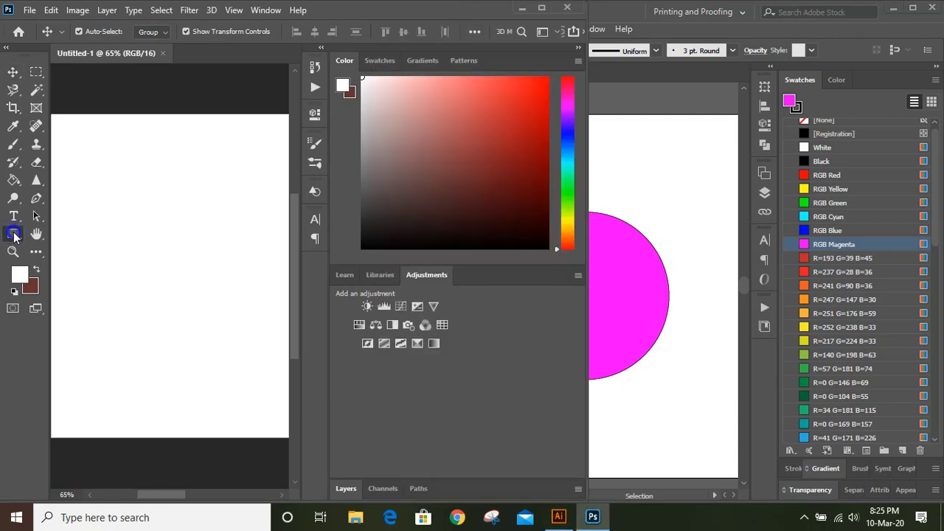
pyautogui.rightClick(13, 235)
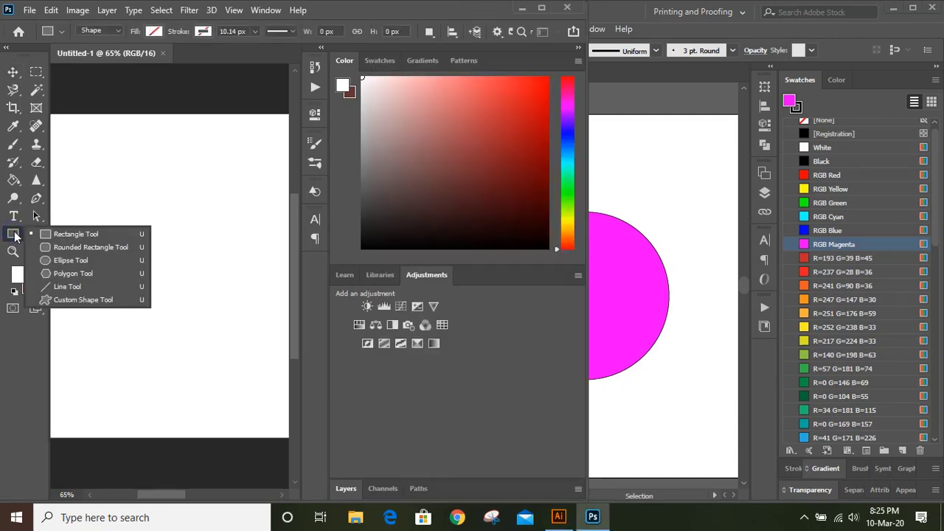
pyautogui.click(89, 261)
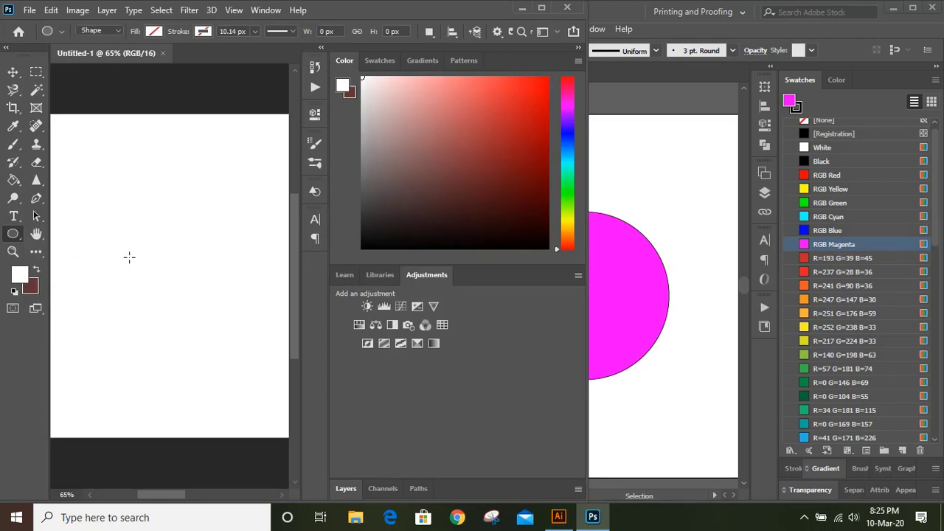
pyautogui.moveTo(135, 250); pyautogui.dragTo(285, 410)
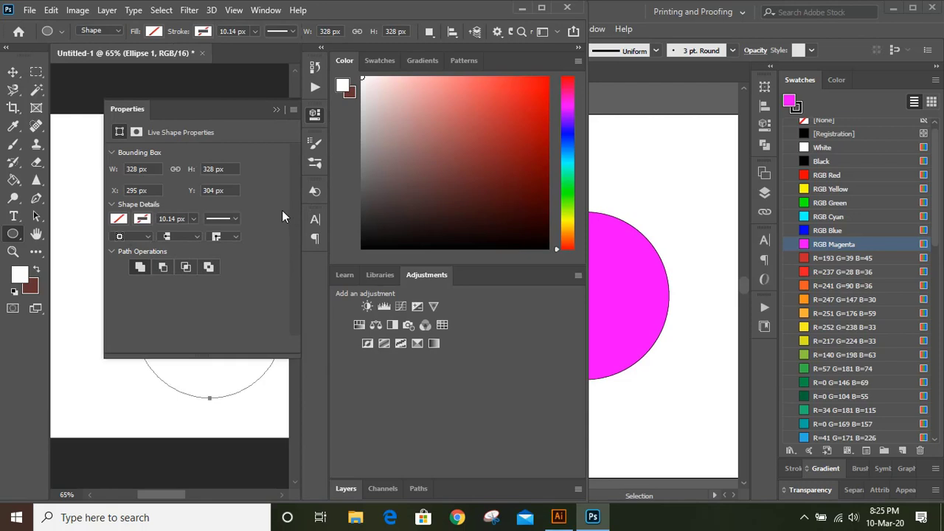
# - Set the circle's fill to navy from recent colours and deselect the layer
pyautogui.click(118, 220)
pyautogui.click(135, 292)
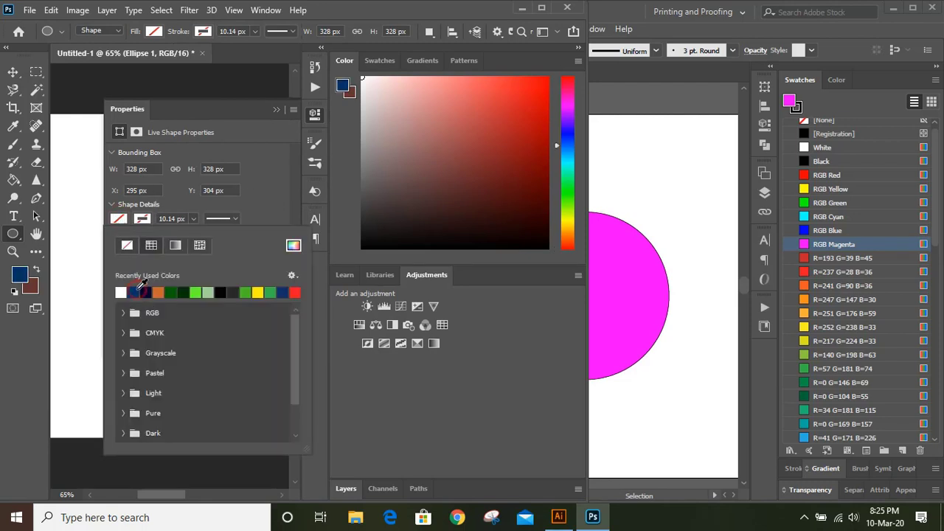
pyautogui.click(273, 108)
pyautogui.click(276, 107)
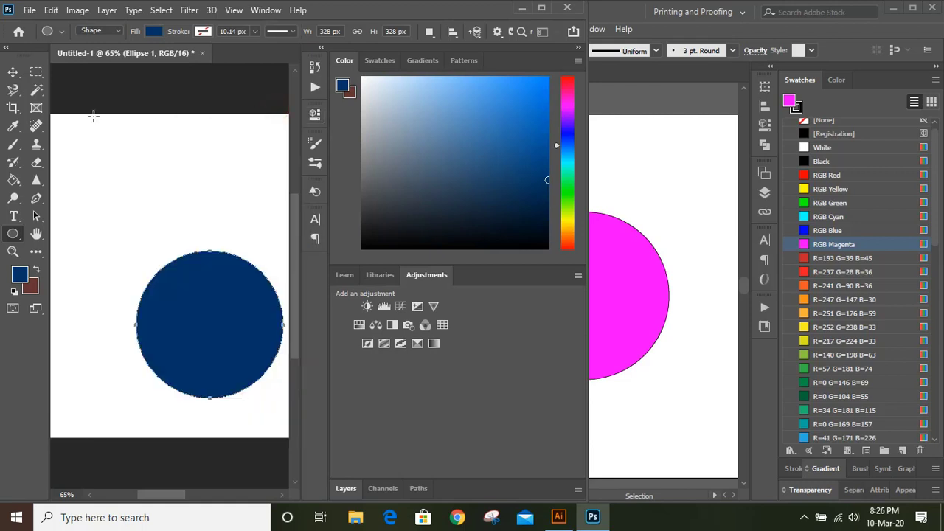
pyautogui.click(12, 72)
pyautogui.click(143, 162)
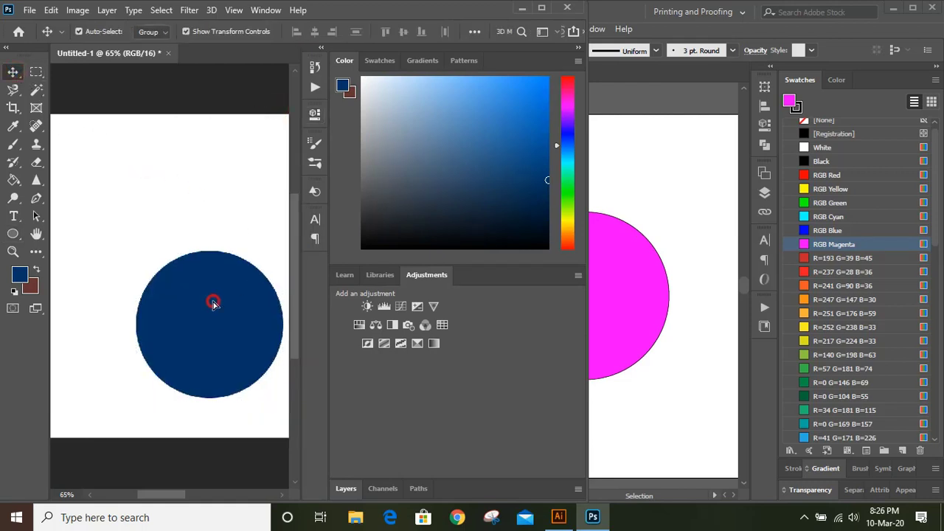
# - Nudge the Photoshop navy circle up-left and shift Illustrator's magenta circle to the left
pyautogui.moveTo(214, 302); pyautogui.dragTo(165, 255)
pyautogui.click(636, 301)
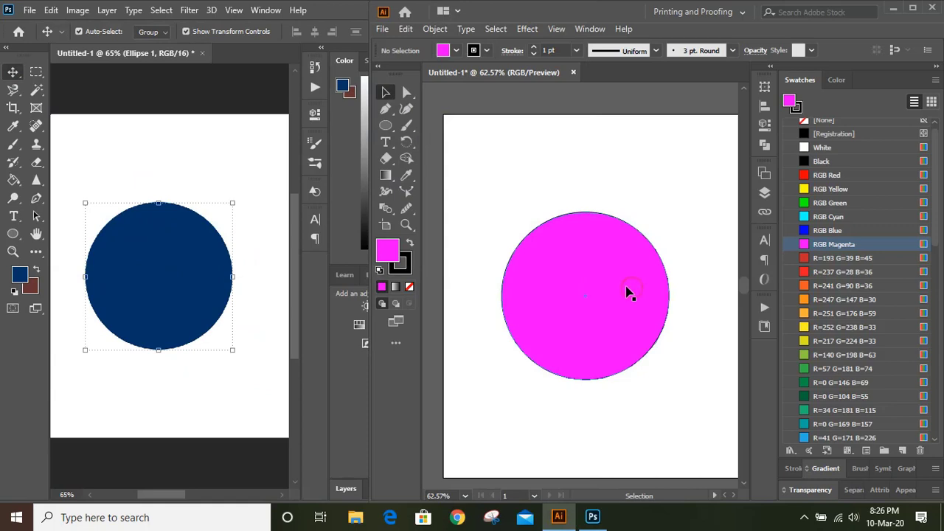
pyautogui.moveTo(622, 283)
pyautogui.mouseDown()
pyautogui.moveTo(624, 274)
pyautogui.moveTo(618, 280)
pyautogui.mouseUp()
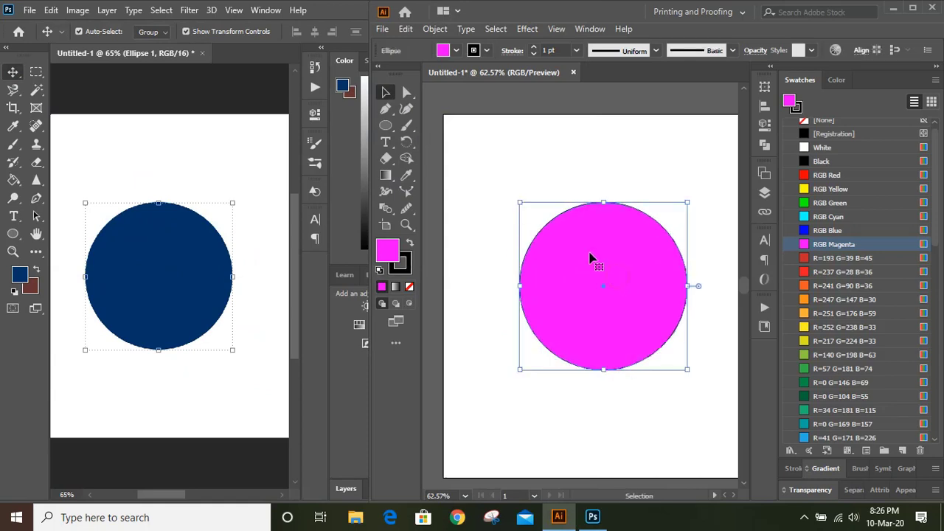
pyautogui.click(557, 179)
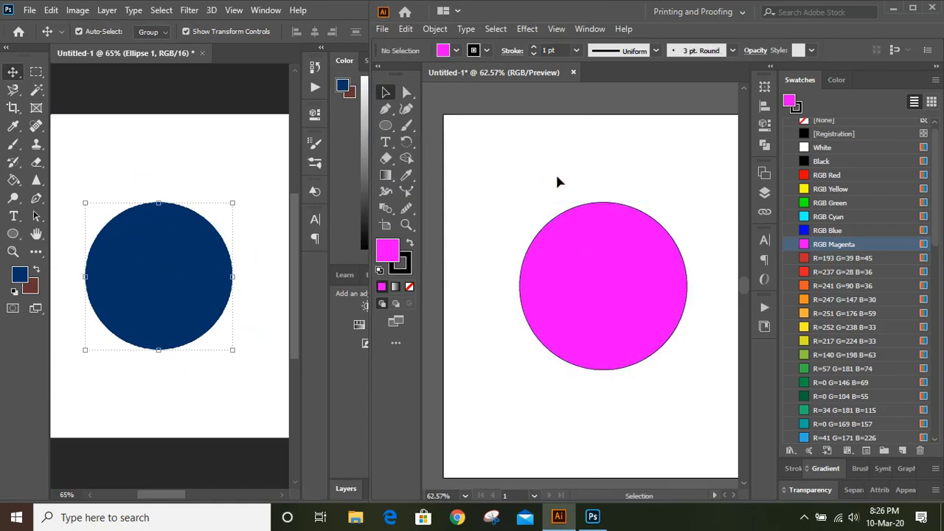
pyautogui.moveTo(574, 293); pyautogui.dragTo(530, 273)
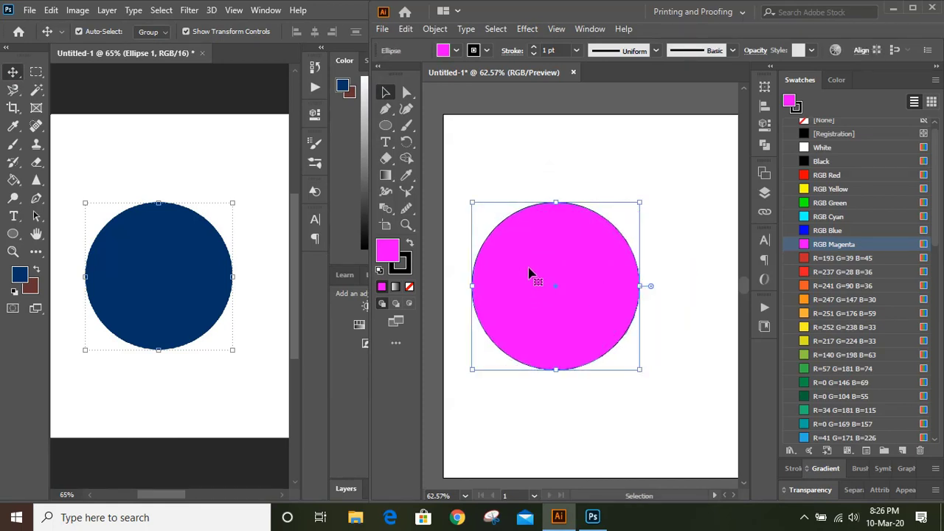
# - Alt-drag an overlapping copy to the right and fill it dark green (R=0 G=104 B=55)
pyautogui.moveTo(530, 271); pyautogui.dragTo(640, 274)
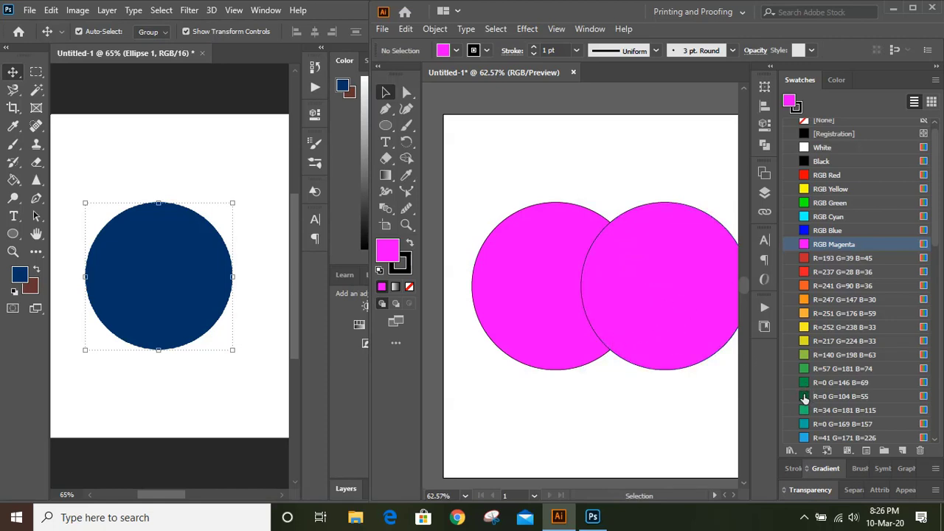
pyautogui.click(805, 396)
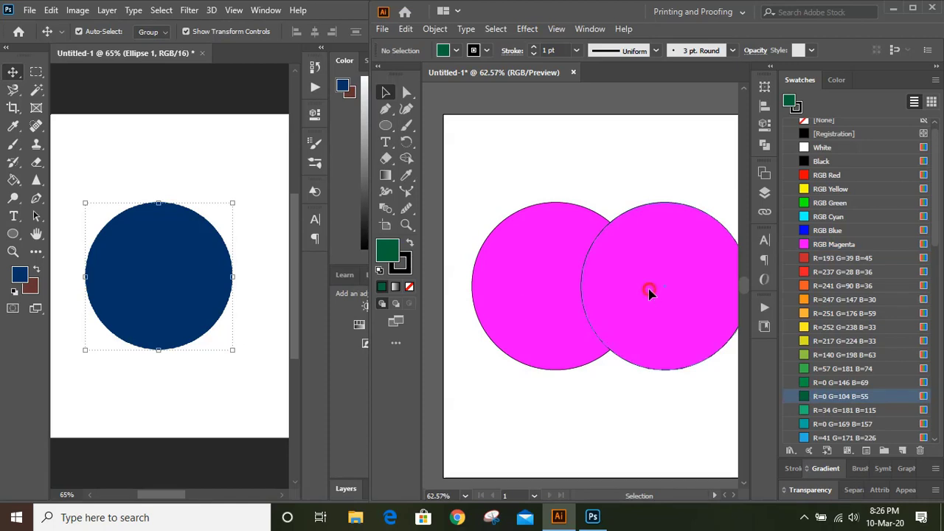
pyautogui.click(649, 293)
pyautogui.click(805, 396)
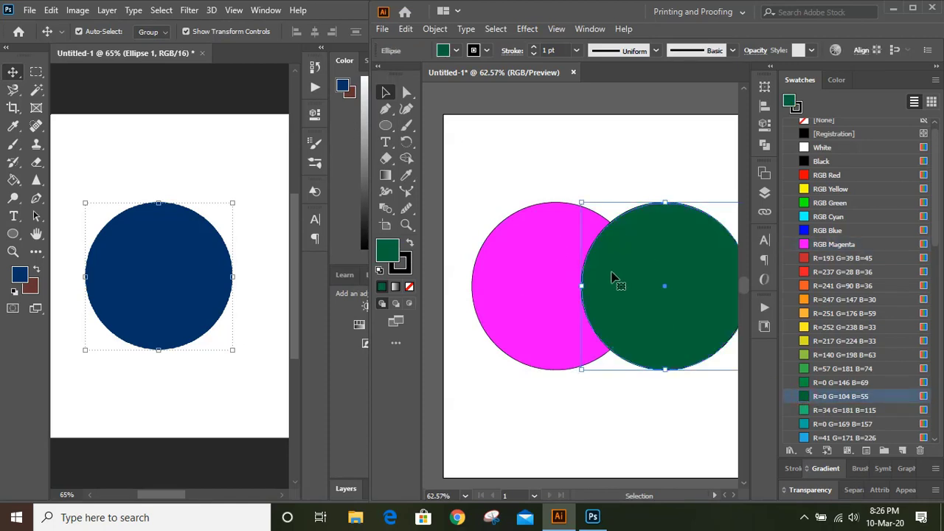
pyautogui.click(537, 162)
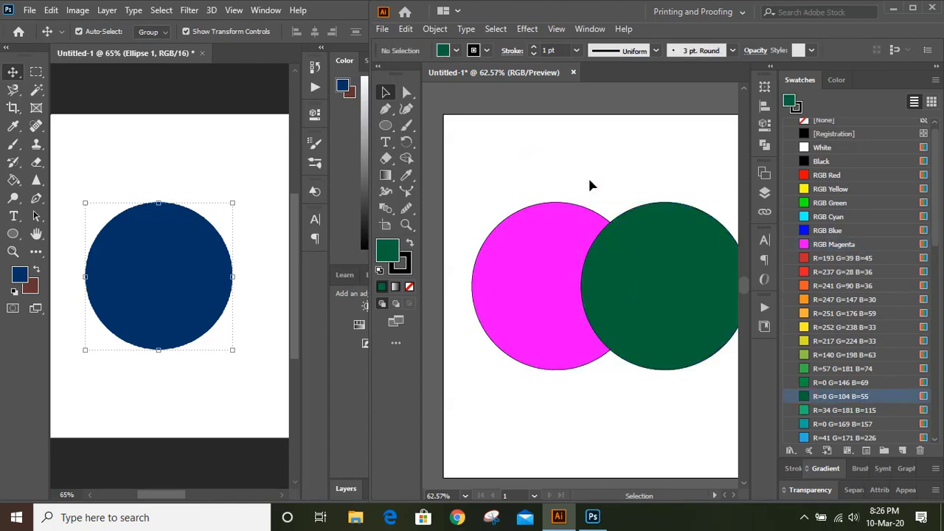
pyautogui.click(150, 144)
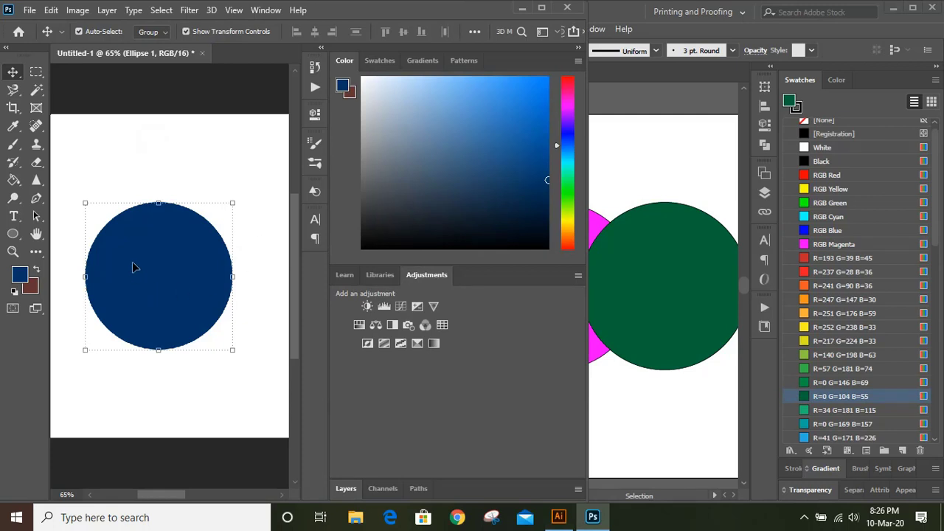
# - Duplicate the navy circle overlapping on its right and fill the copy green from Swatches
pyautogui.moveTo(133, 267); pyautogui.dragTo(217, 270)
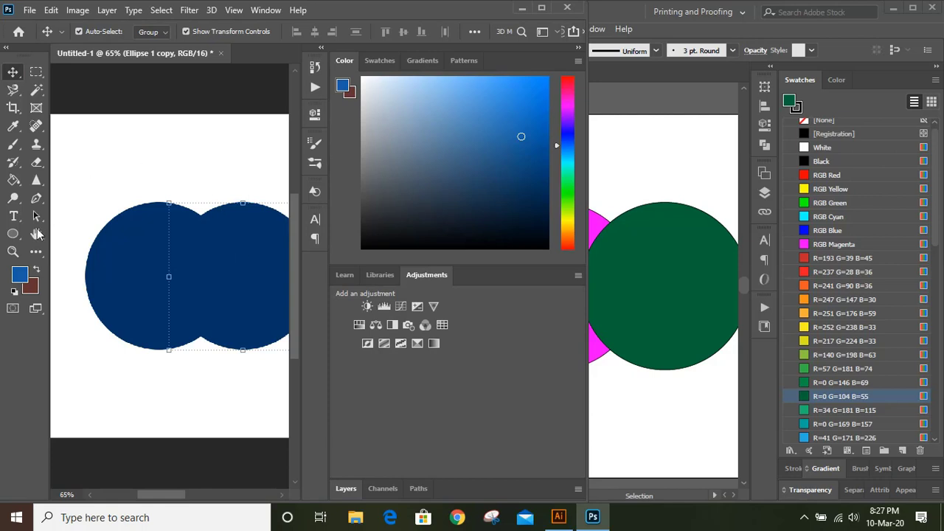
pyautogui.click(13, 180)
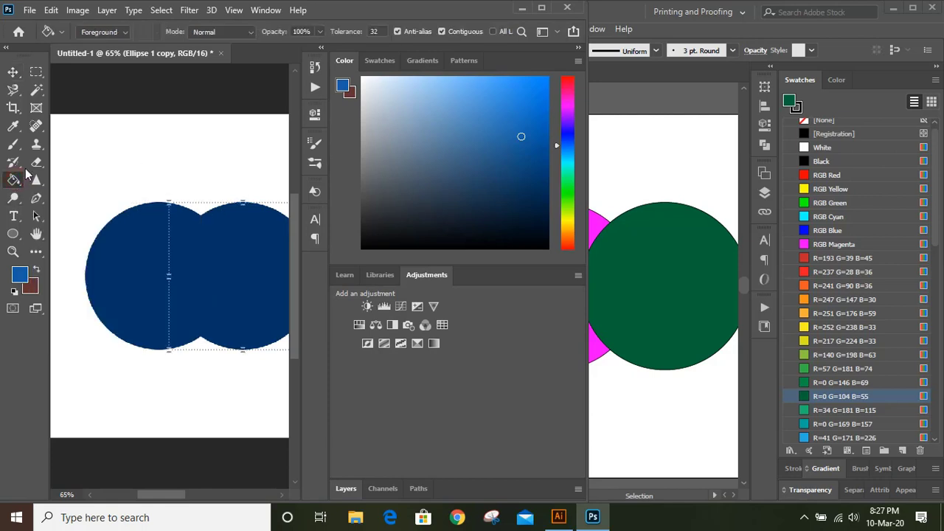
pyautogui.click(380, 61)
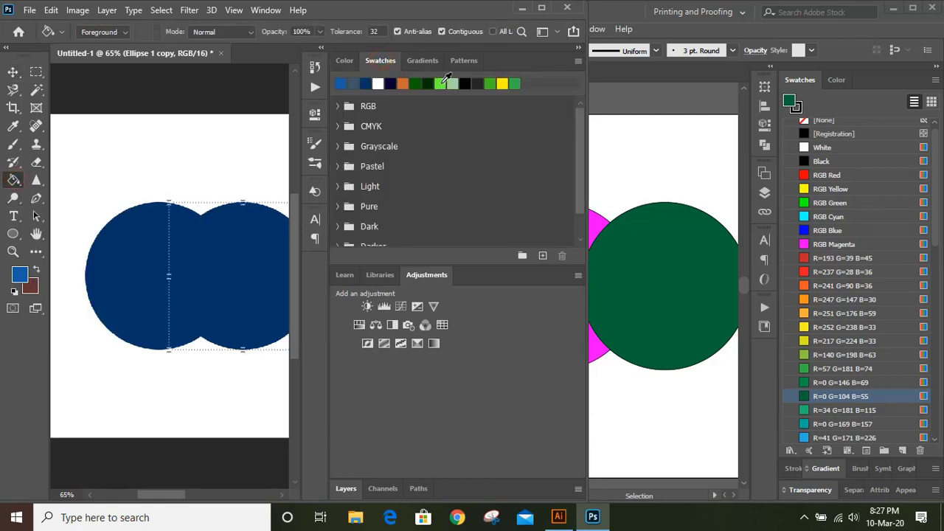
pyautogui.click(416, 83)
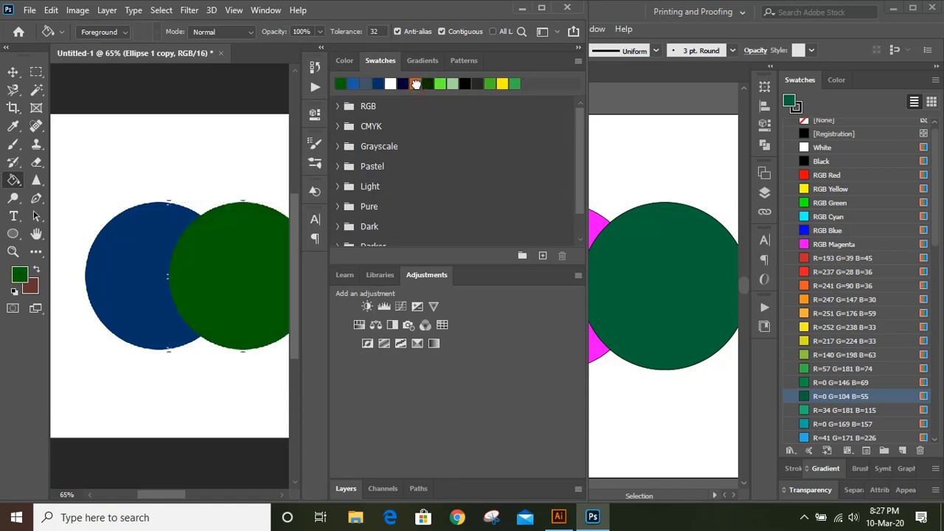
pyautogui.click(13, 72)
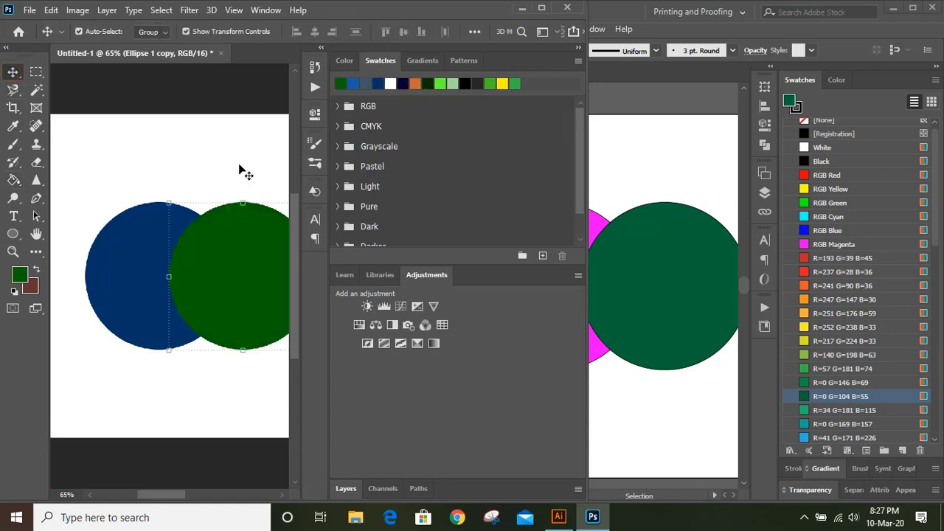
pyautogui.click(240, 169)
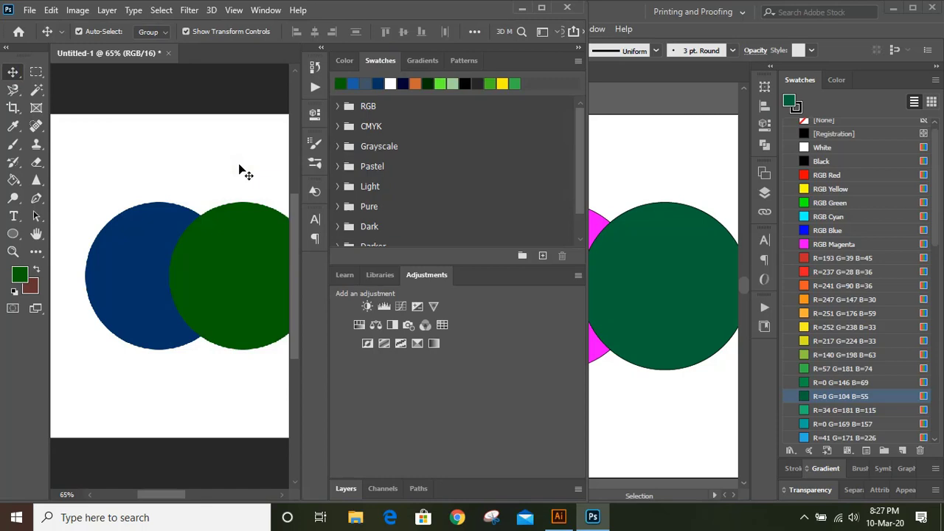
# - Set stroke to None, select both circles and apply Pathfinder Divide
pyautogui.click(640, 171)
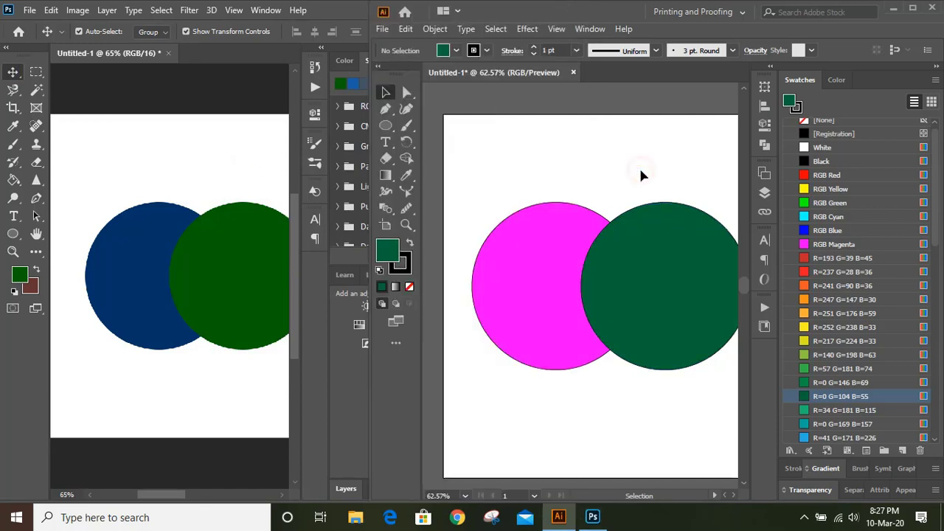
pyautogui.press('/')
pyautogui.moveTo(548, 162); pyautogui.dragTo(661, 380)
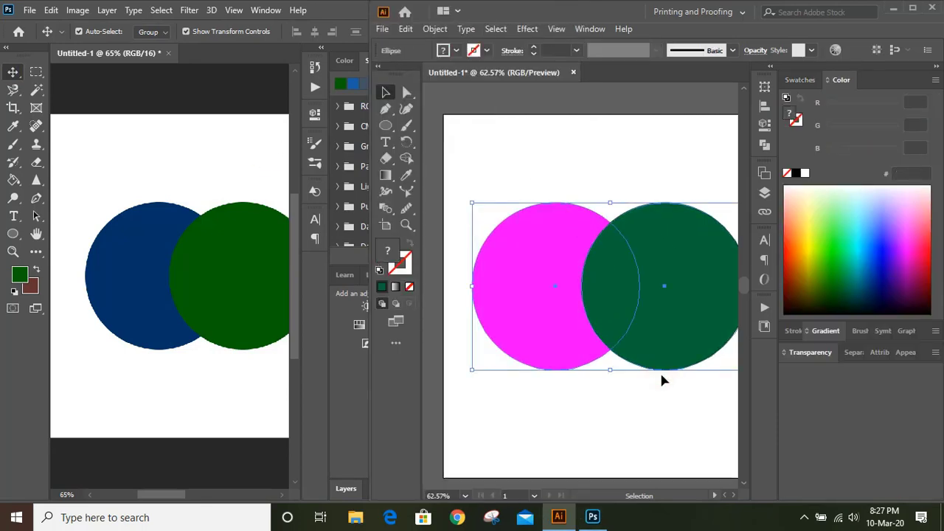
pyautogui.click(765, 145)
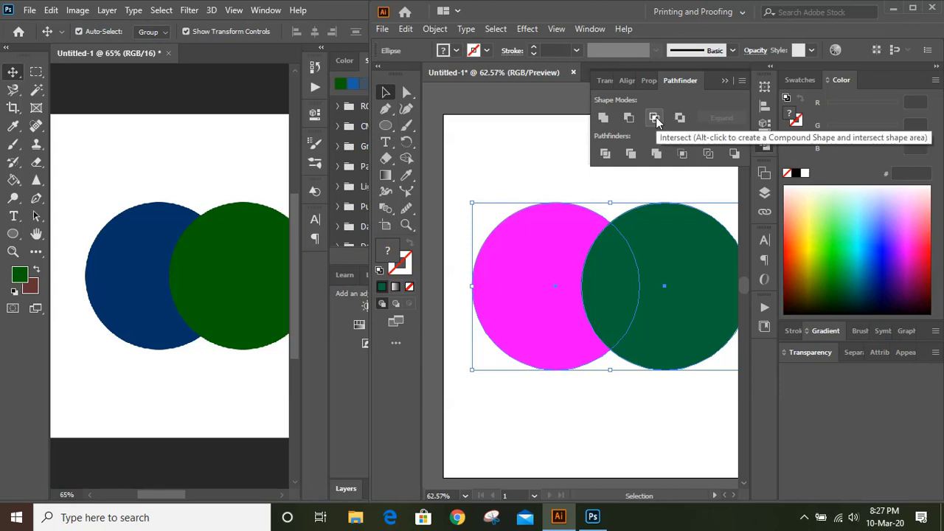
pyautogui.click(606, 154)
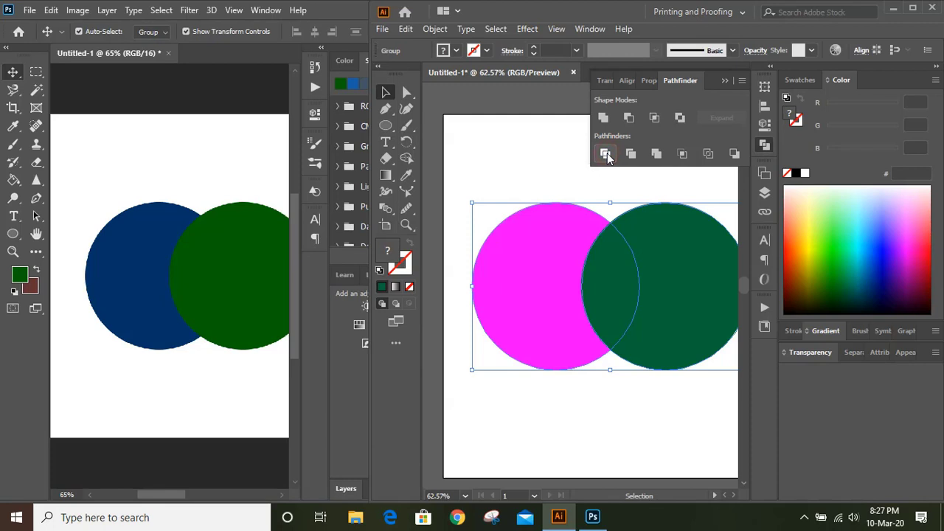
# - Ungroup the divided pieces and test-drag the green crescent, undoing the move
pyautogui.click(516, 151)
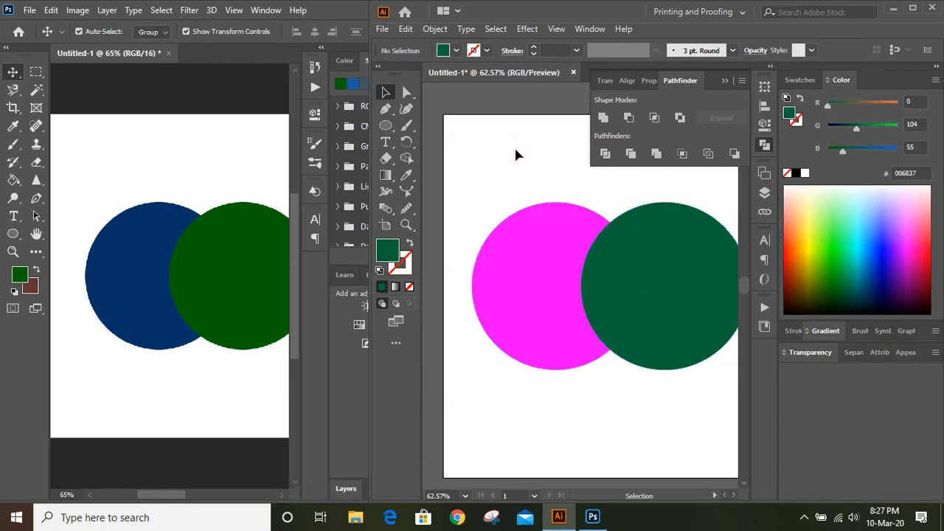
pyautogui.click(605, 279)
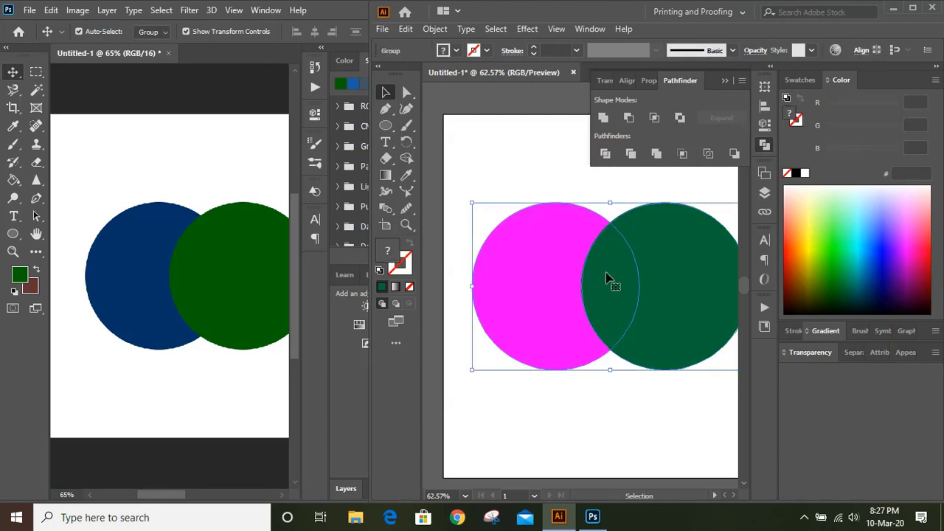
pyautogui.click(434, 30)
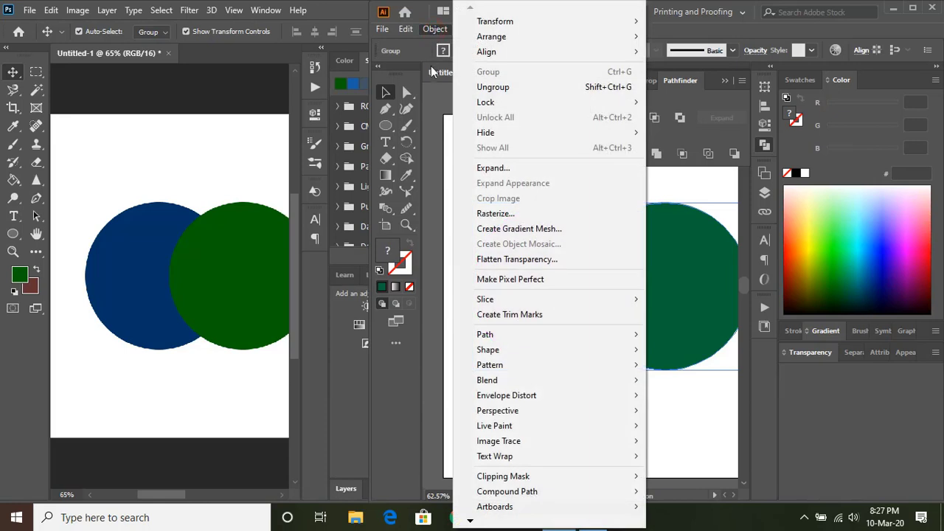
pyautogui.click(516, 87)
pyautogui.click(537, 158)
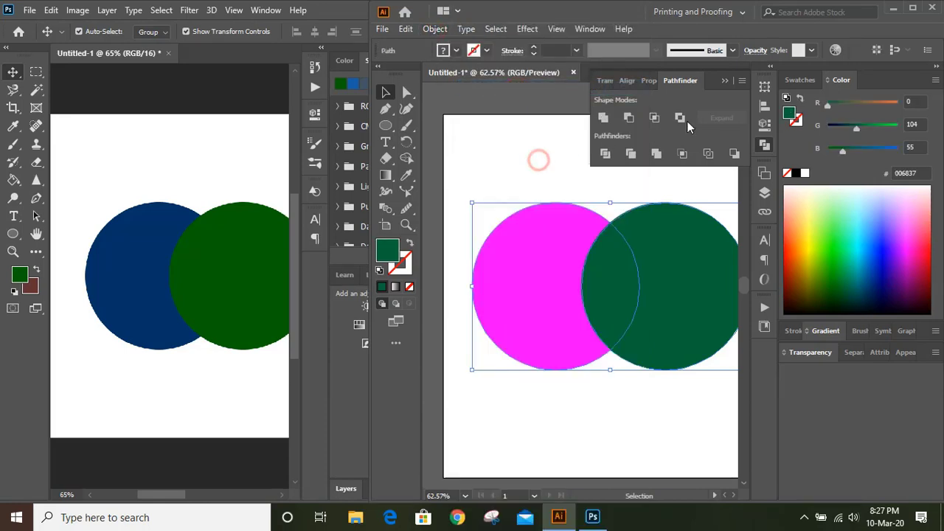
pyautogui.click(724, 79)
pyautogui.moveTo(680, 244); pyautogui.dragTo(615, 430)
pyautogui.hotkey('ctrl', 'z')
pyautogui.hotkey('ctrl', 'z')
pyautogui.hotkey('ctrl', 'z')
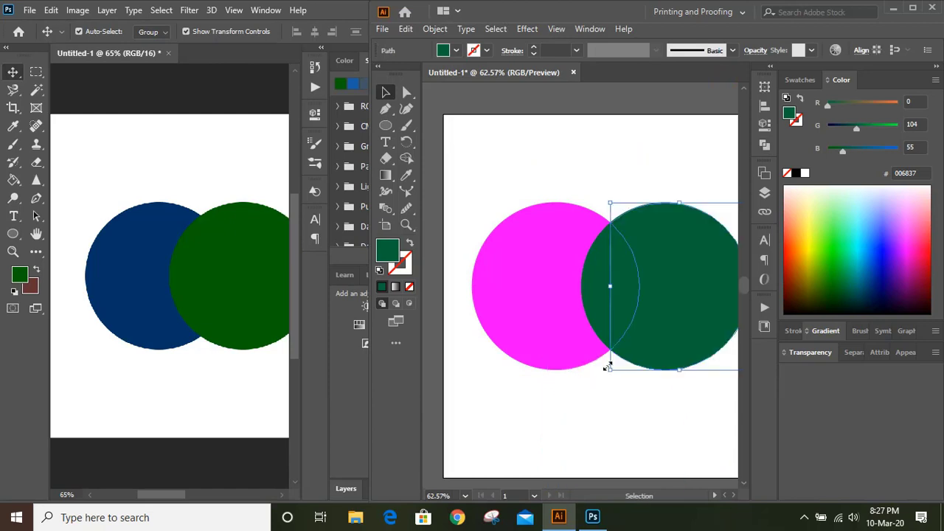
# - Confirm the magenta piece is separate, then fill the lens overlap olive (#B3A600)
pyautogui.click(541, 180)
pyautogui.moveTo(529, 260); pyautogui.dragTo(465, 176)
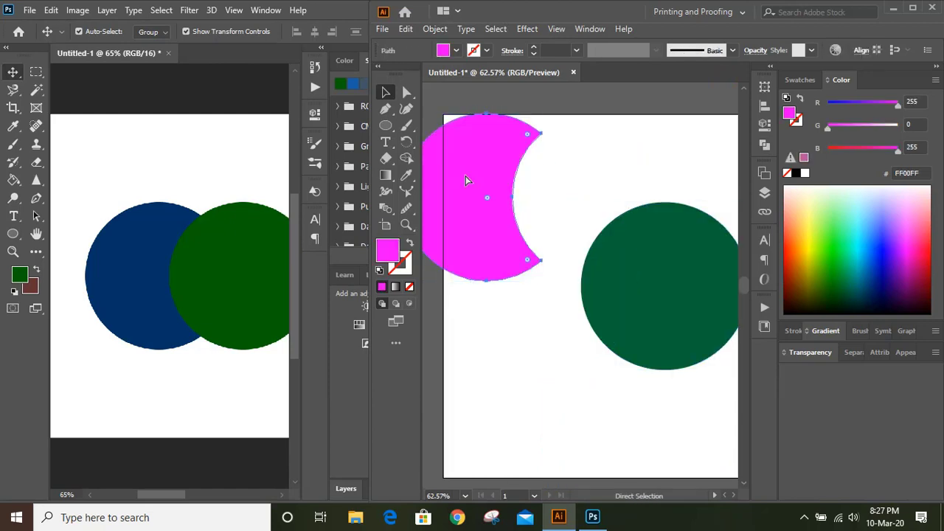
pyautogui.hotkey('ctrl', 'z')
pyautogui.click(577, 148)
pyautogui.click(629, 288)
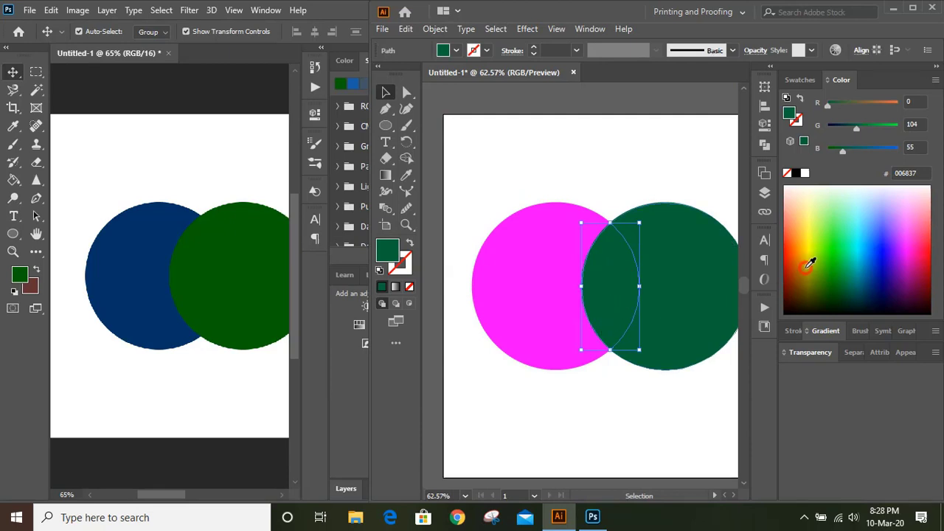
pyautogui.click(811, 261)
# - In Photoshop, copy the blue circle layer and Paste in Place
pyautogui.click(544, 133)
pyautogui.click(282, 498)
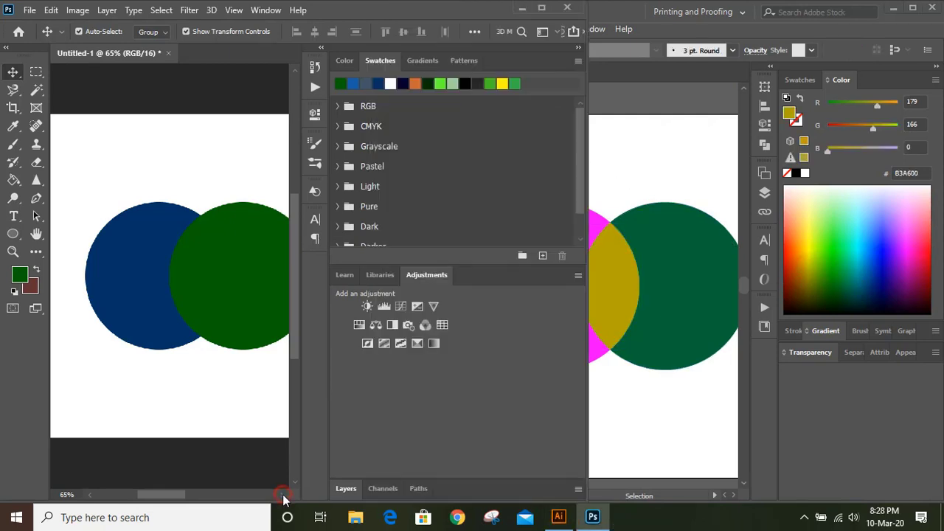
pyautogui.click(281, 498)
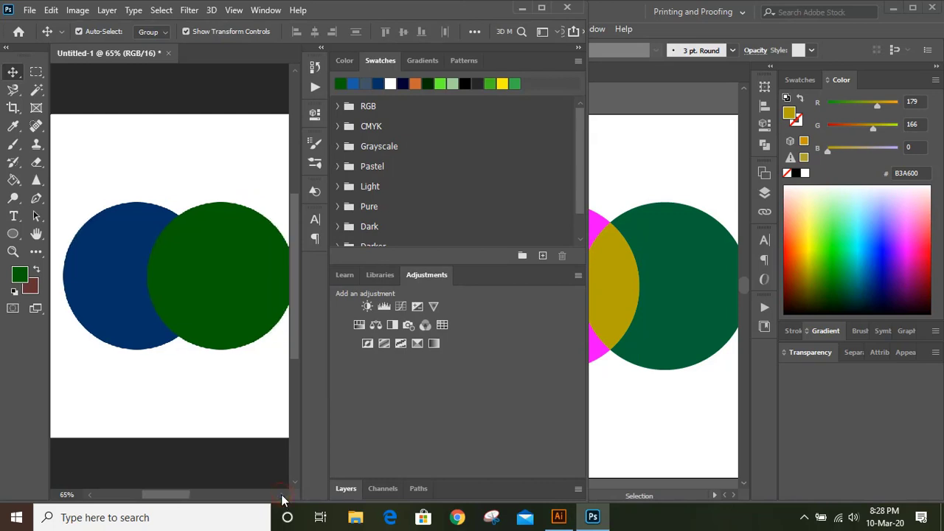
pyautogui.click(201, 380)
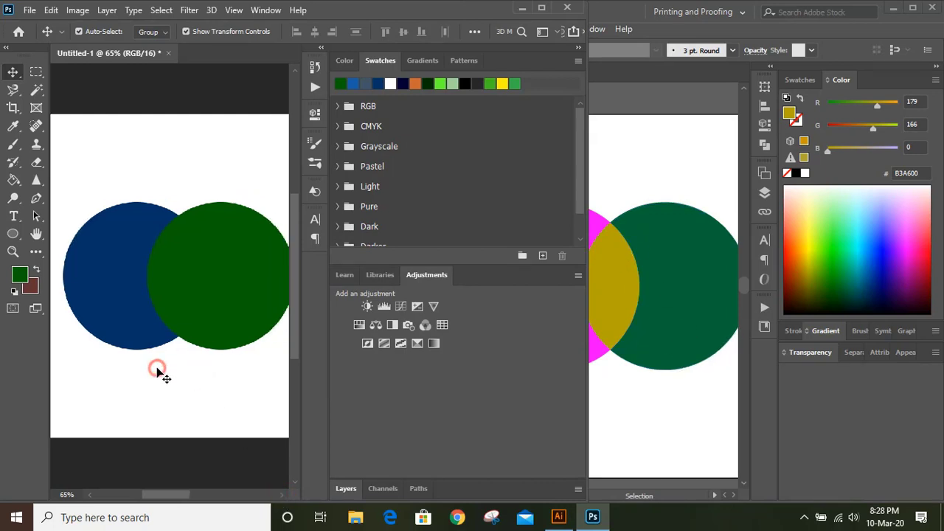
pyautogui.click(109, 258)
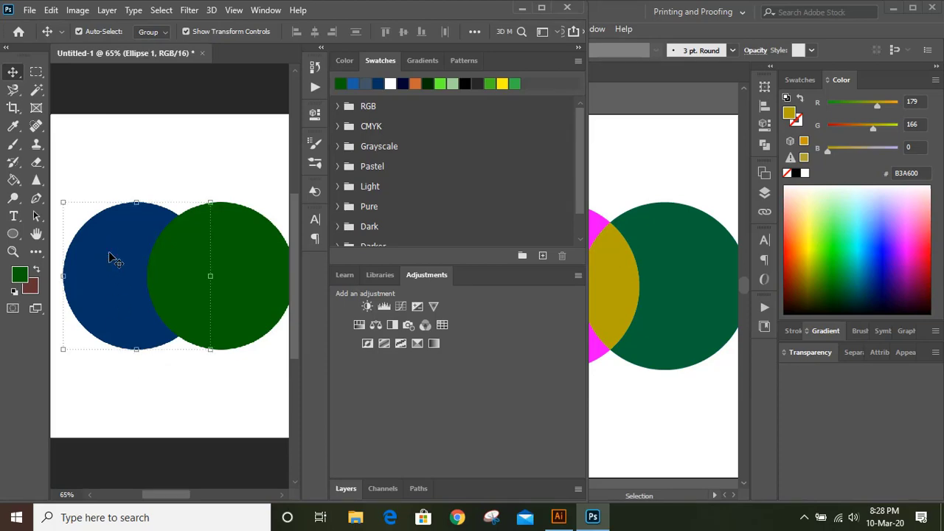
pyautogui.click(51, 10)
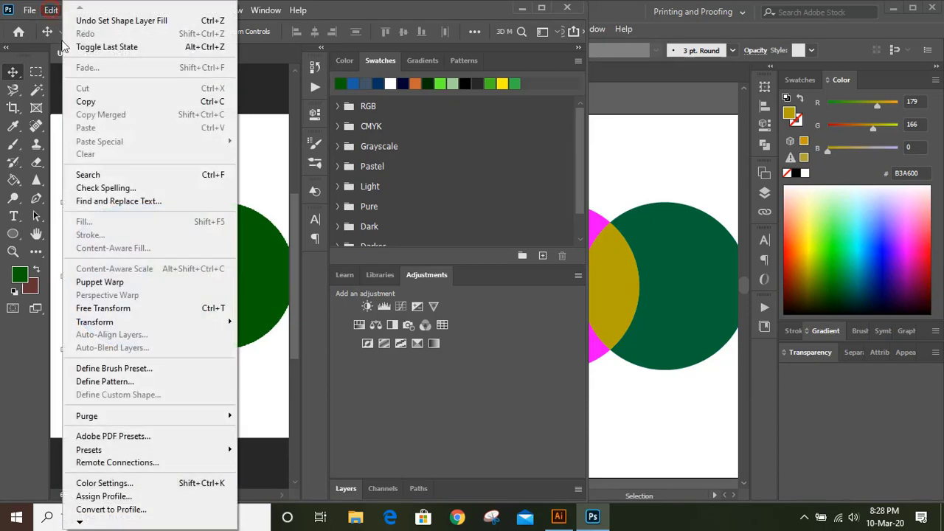
pyautogui.click(109, 104)
pyautogui.click(51, 10)
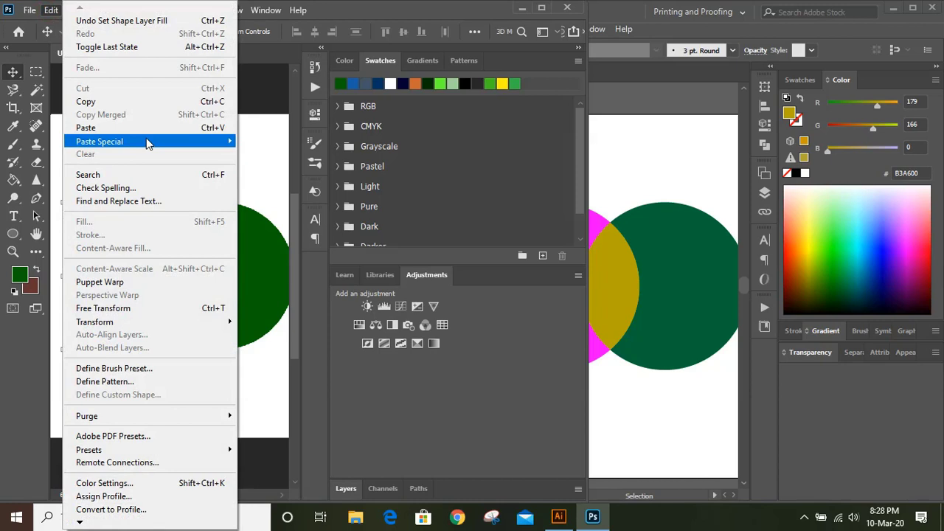
pyautogui.moveTo(157, 141)
pyautogui.click(284, 157)
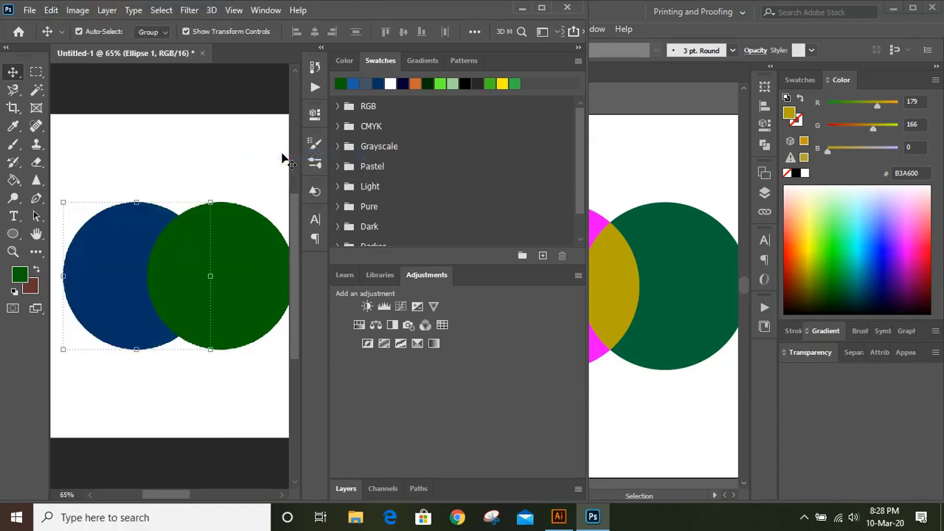
# - Fill the pasted circle a lighter blue with the Paint Bucket and deselect
pyautogui.click(13, 180)
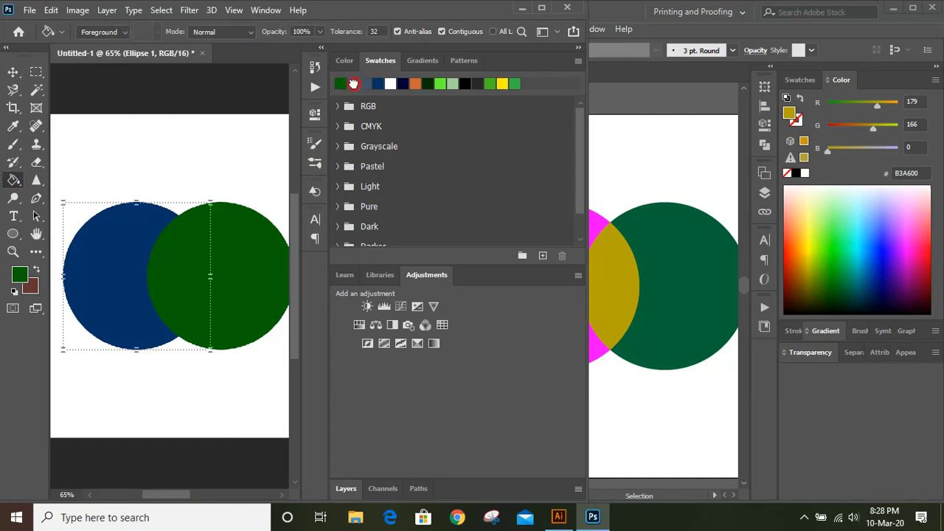
pyautogui.click(353, 83)
pyautogui.click(13, 72)
pyautogui.click(186, 159)
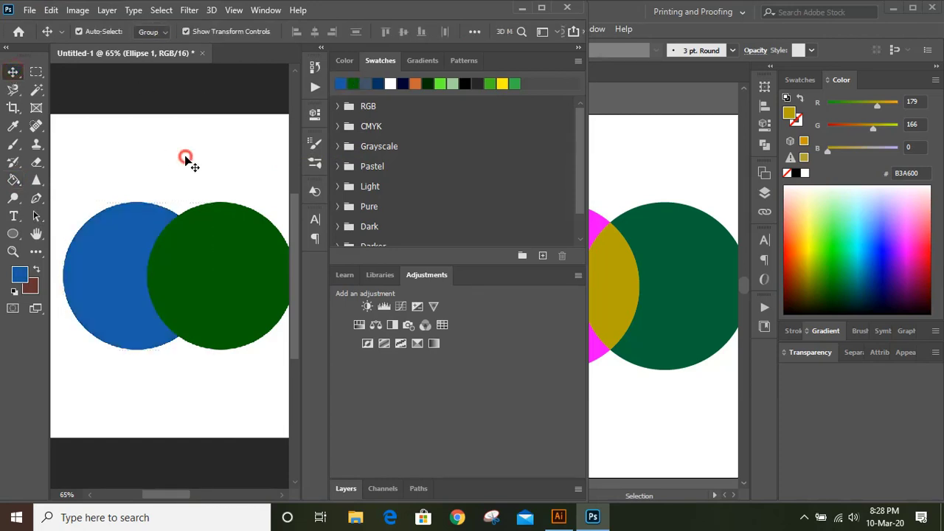
# - Copy the green circle layer and Paste in Place directly on top of it
pyautogui.click(226, 254)
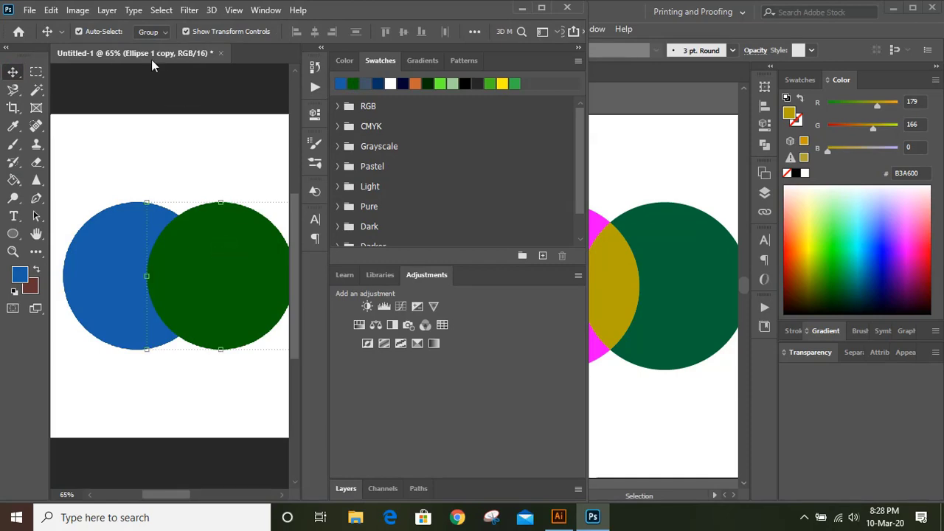
pyautogui.click(51, 9)
pyautogui.click(90, 100)
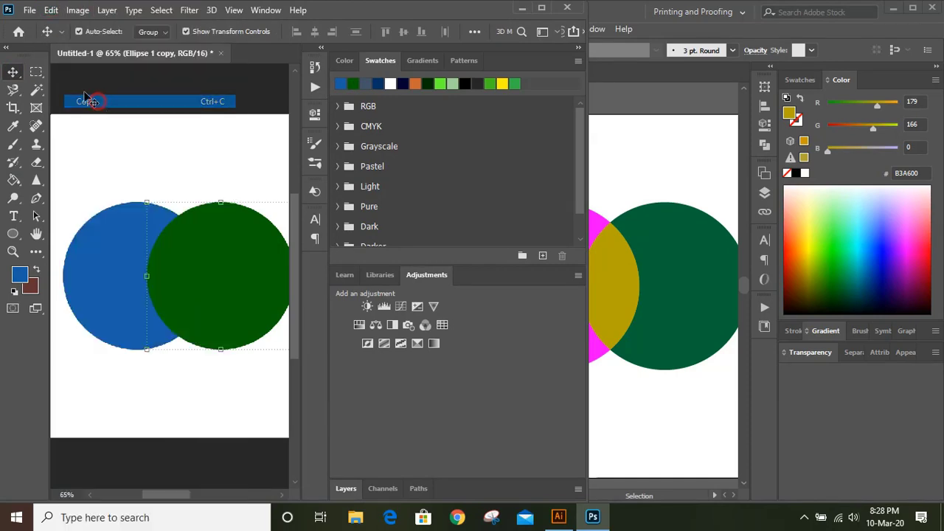
pyautogui.click(51, 10)
pyautogui.moveTo(196, 143)
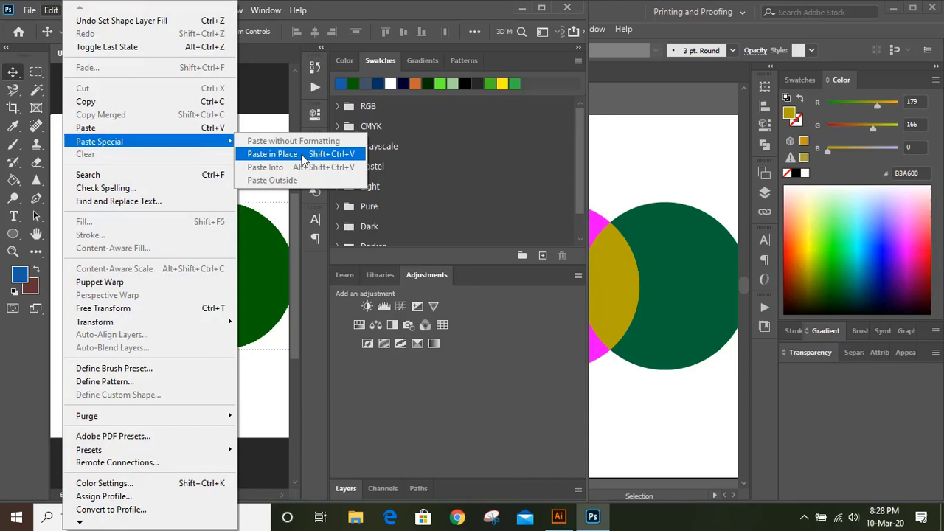
pyautogui.click(273, 154)
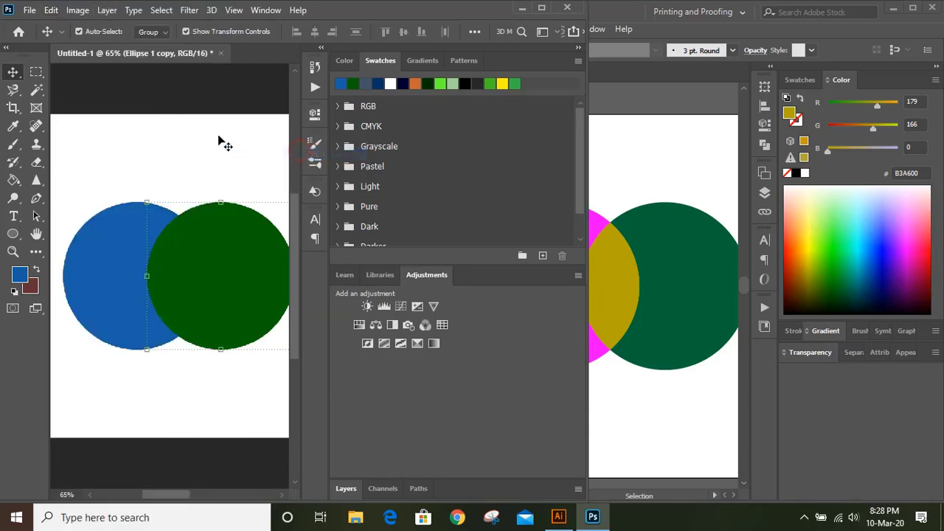
# - Select both circle layers and apply Layer > Combine Shapes > Subtract Front Shape
pyautogui.click(227, 251)
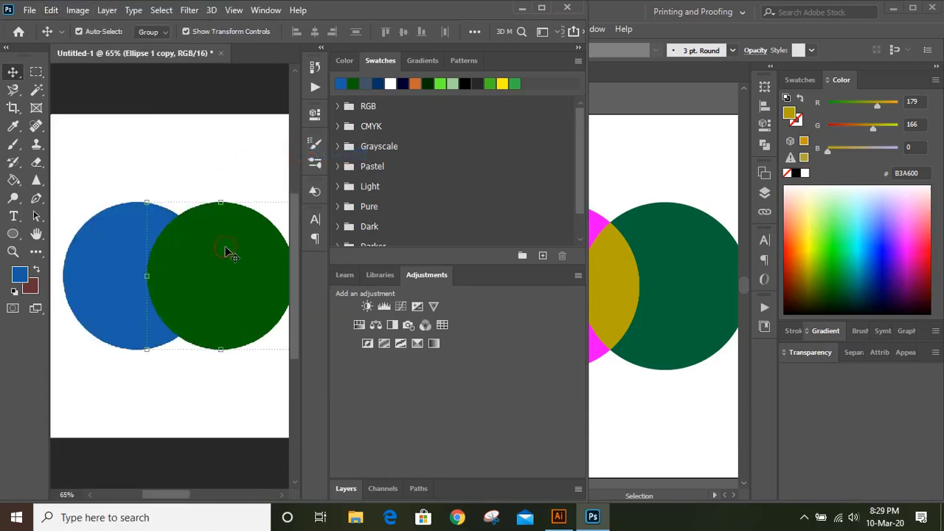
pyautogui.keyDown('shift'); pyautogui.click(110, 255); pyautogui.keyUp('shift')
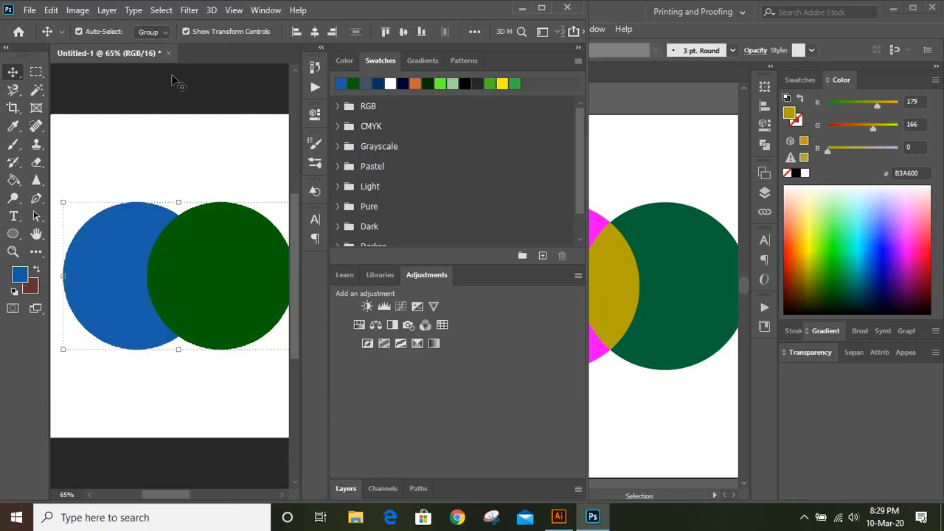
pyautogui.click(107, 11)
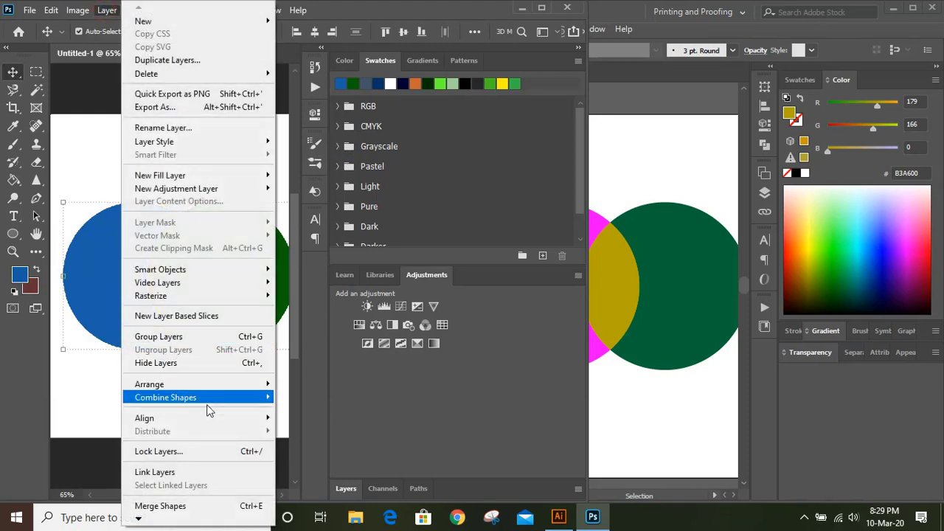
pyautogui.moveTo(243, 398)
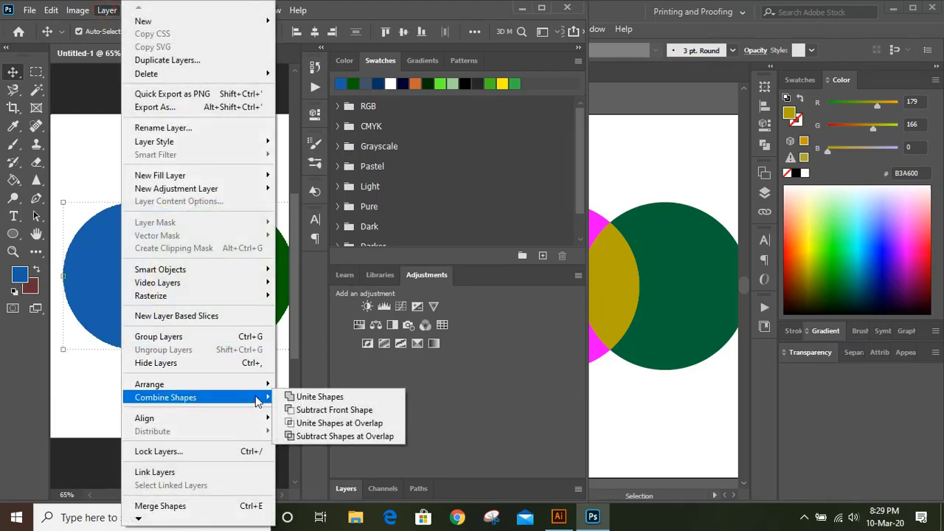
pyautogui.click(325, 411)
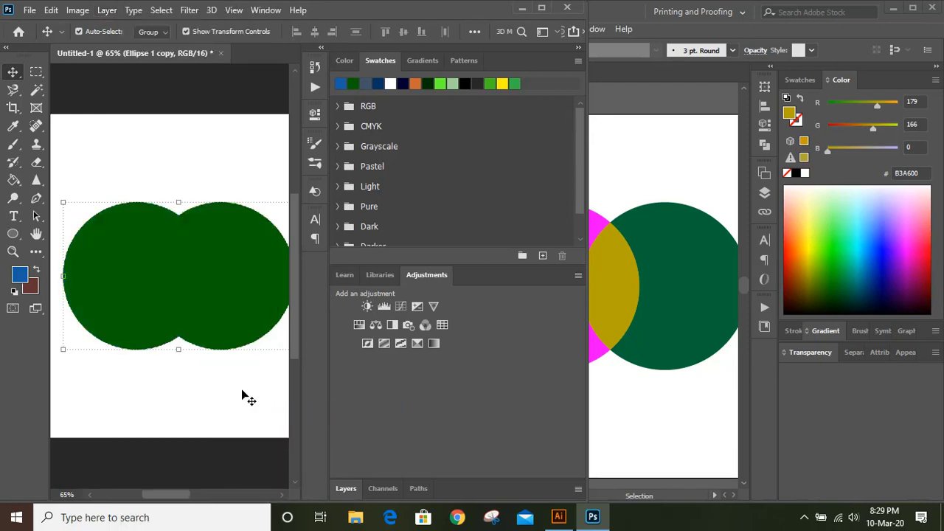
# - Fill the right circle with the orange swatch using the Paint Bucket
pyautogui.click(228, 271)
pyautogui.click(14, 180)
pyautogui.click(415, 84)
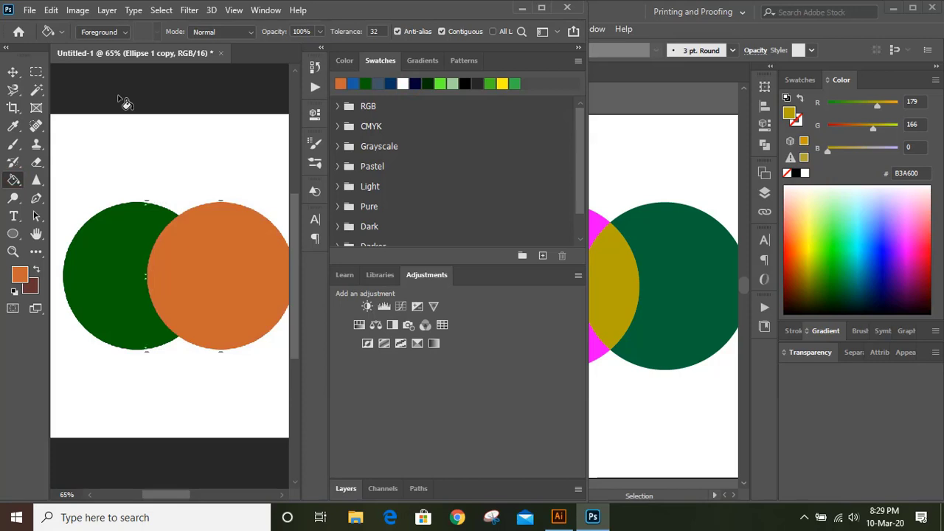
pyautogui.click(13, 71)
pyautogui.click(185, 135)
# - Test-drag the green circle down to check beneath it, then undo the move
pyautogui.click(104, 264)
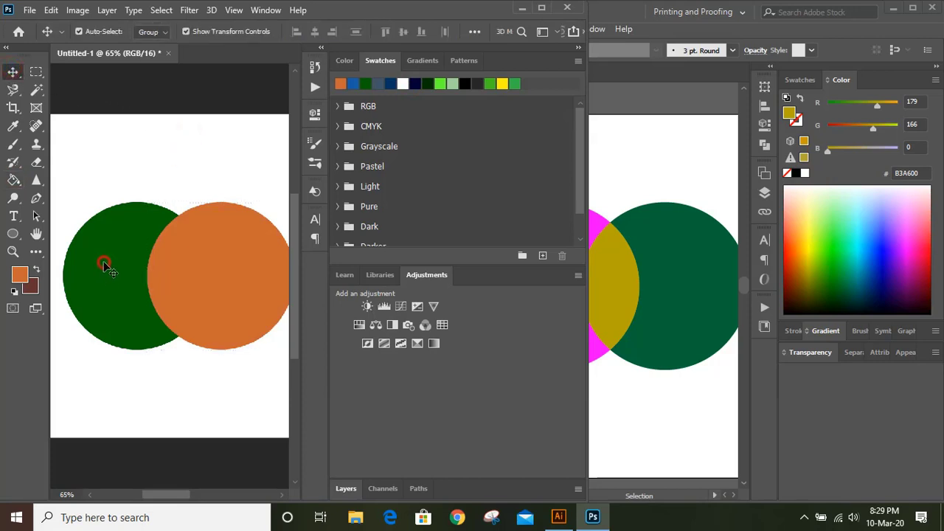
pyautogui.moveTo(104, 264); pyautogui.dragTo(141, 353)
pyautogui.hotkey('ctrl', 'z')
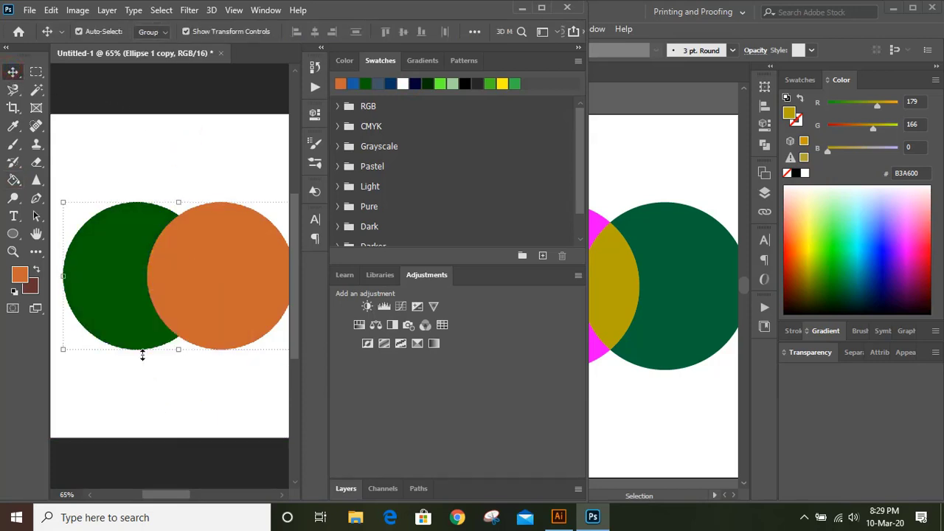
pyautogui.click(144, 361)
# - Duplicate Ellipse 1 via Create New Layer and drag Ellipse 1 copy 2 to the top
pyautogui.click(346, 489)
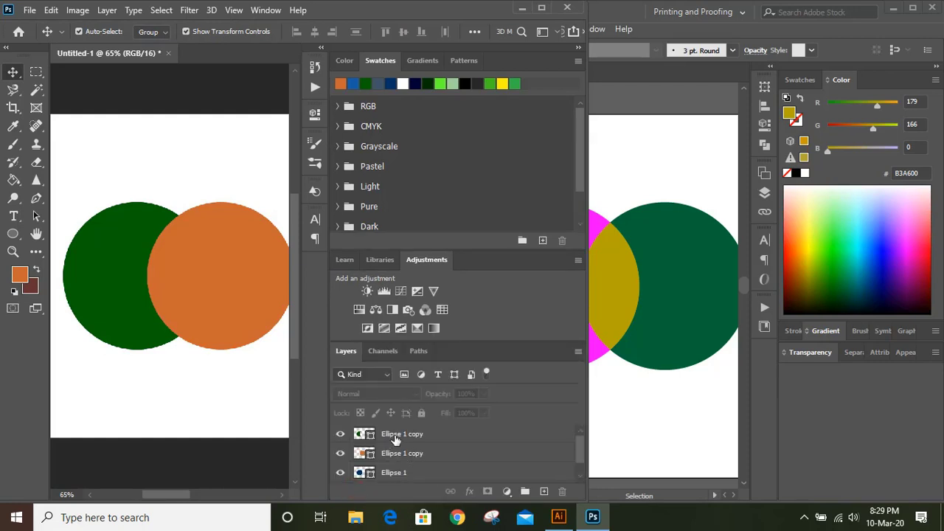
pyautogui.click(394, 475)
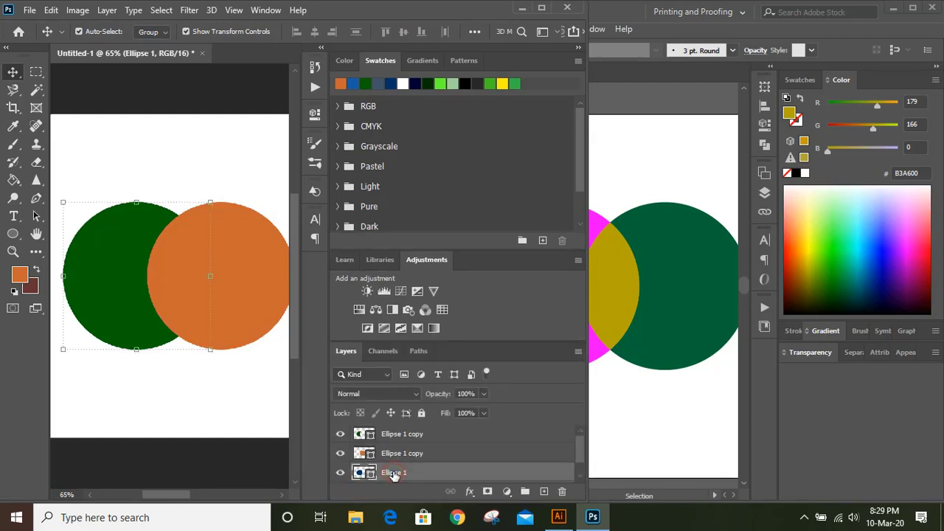
pyautogui.moveTo(394, 476); pyautogui.dragTo(544, 492)
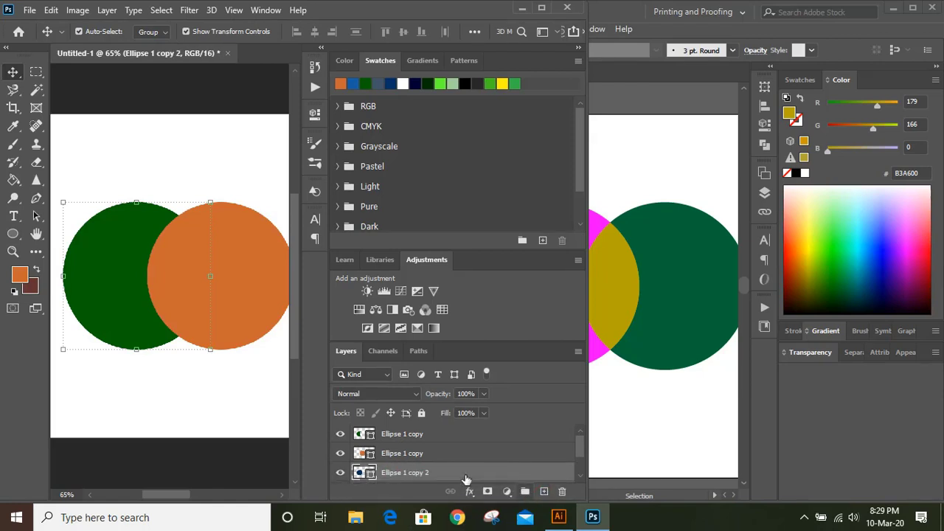
pyautogui.moveTo(456, 474); pyautogui.dragTo(453, 435)
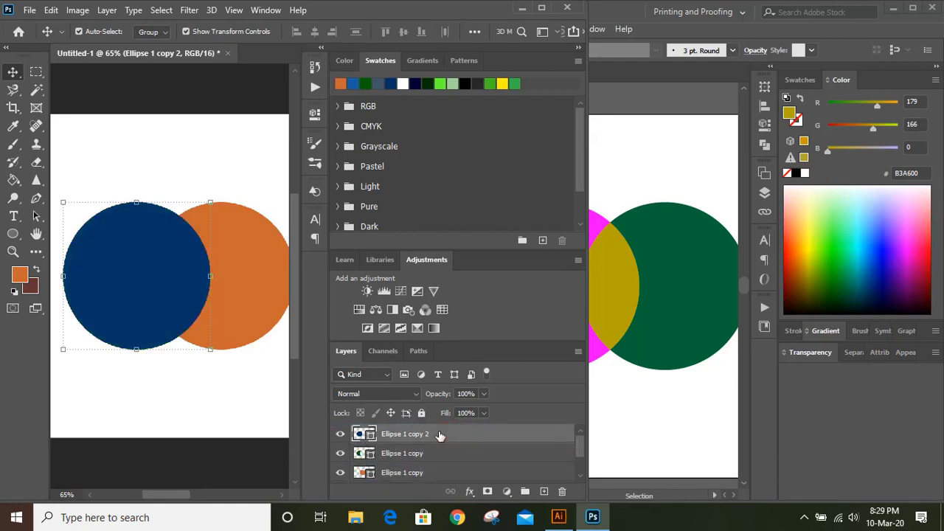
pyautogui.click(215, 395)
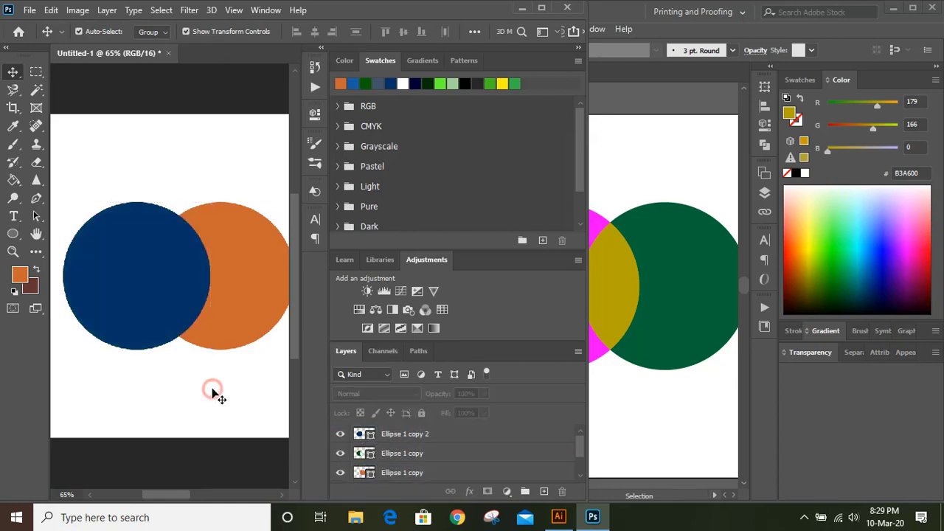
pyautogui.click(140, 284)
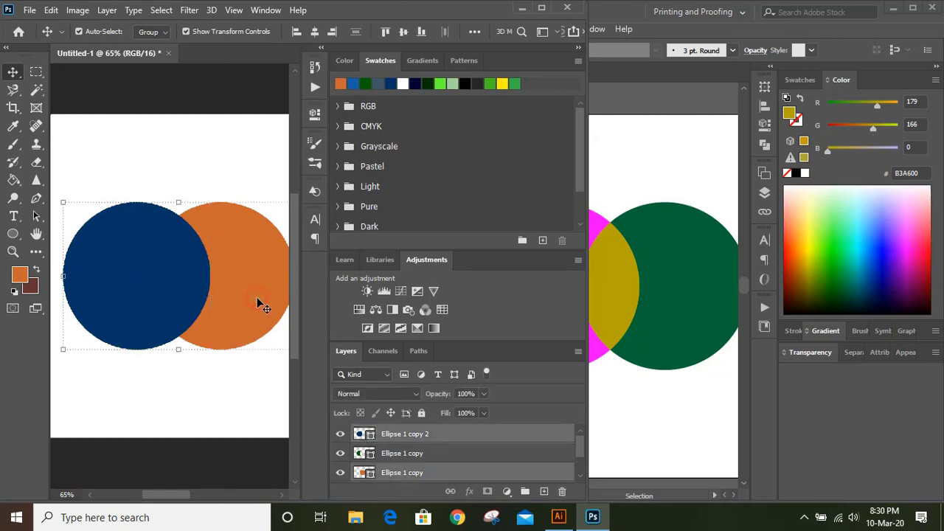
# - Apply Layer > Combine Shapes > Subtract Front Shape to separate the overlap
pyautogui.click(107, 10)
pyautogui.moveTo(236, 399)
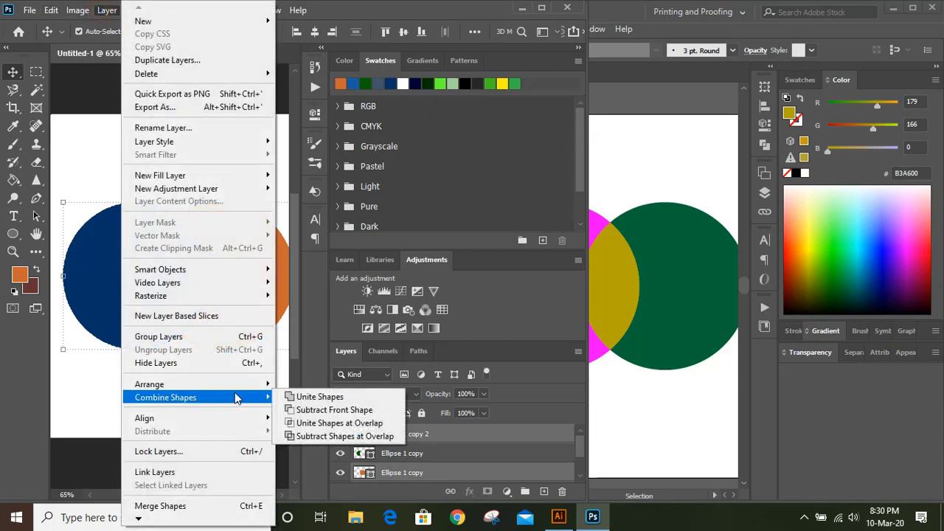
pyautogui.click(332, 411)
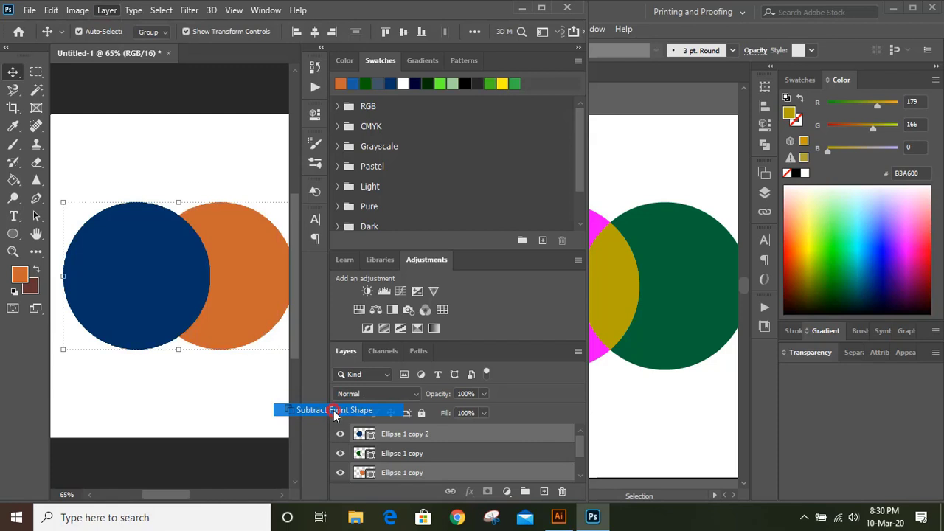
pyautogui.click(236, 397)
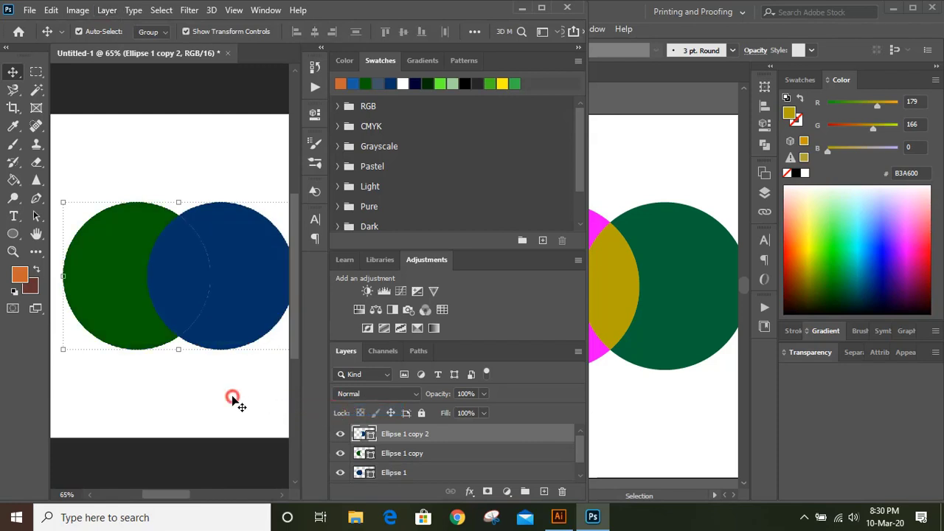
# - Select Ellipse 1 and fill the overlap with the bright green swatch
pyautogui.click(178, 261)
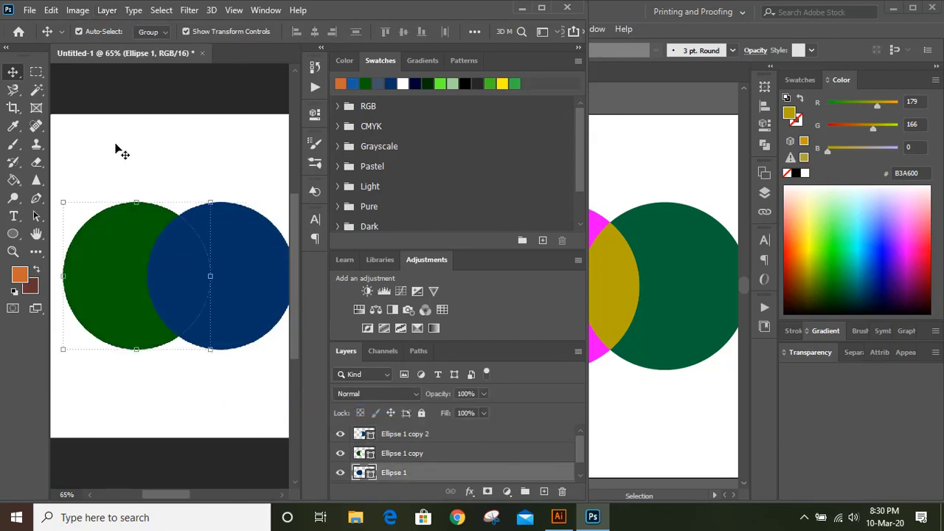
pyautogui.click(13, 179)
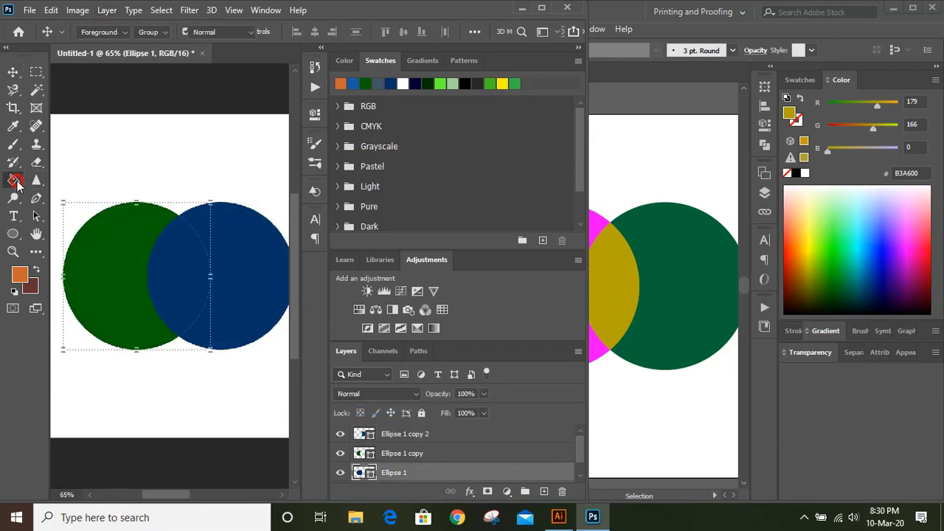
pyautogui.click(440, 83)
pyautogui.click(13, 71)
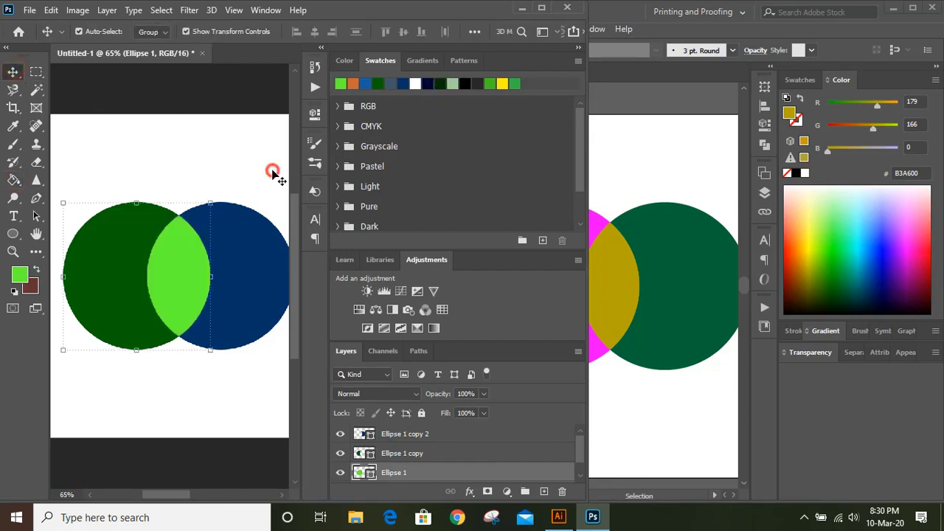
pyautogui.click(275, 173)
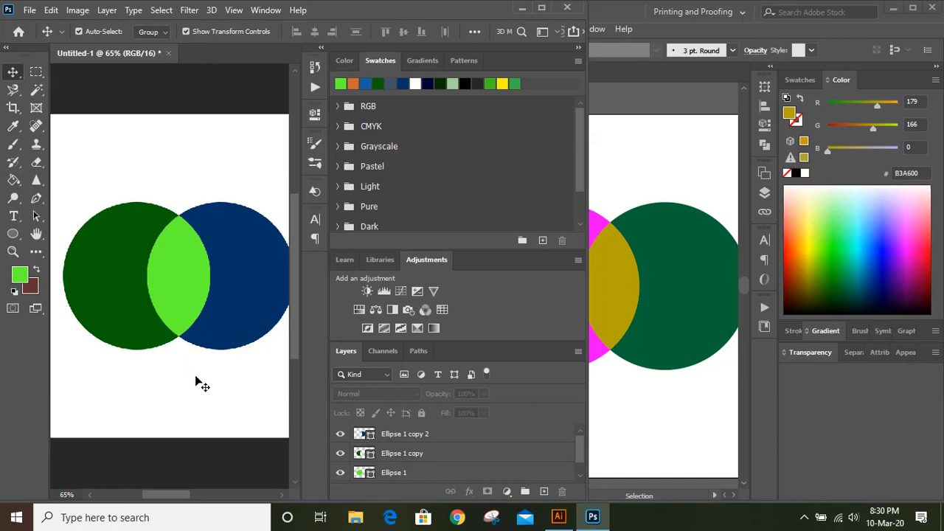
# - Bring the Illustrator circles document back in front
pyautogui.click(654, 161)
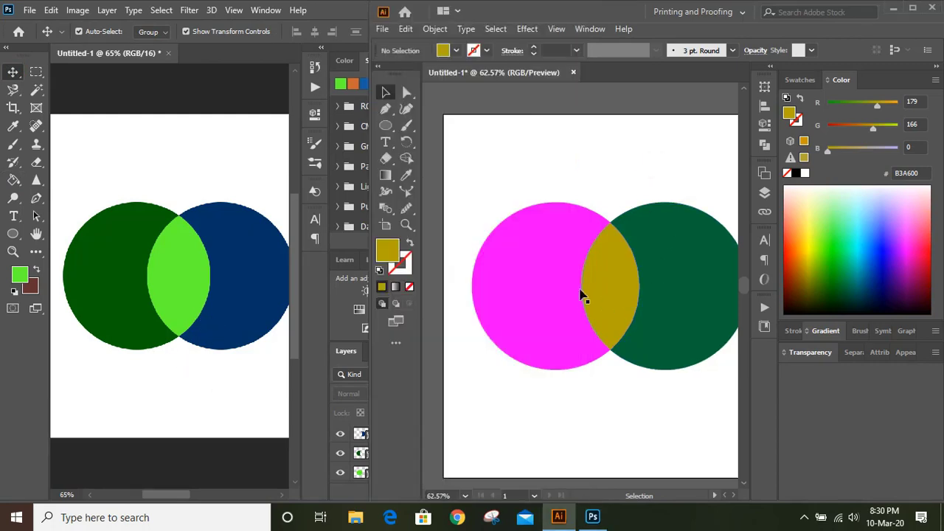